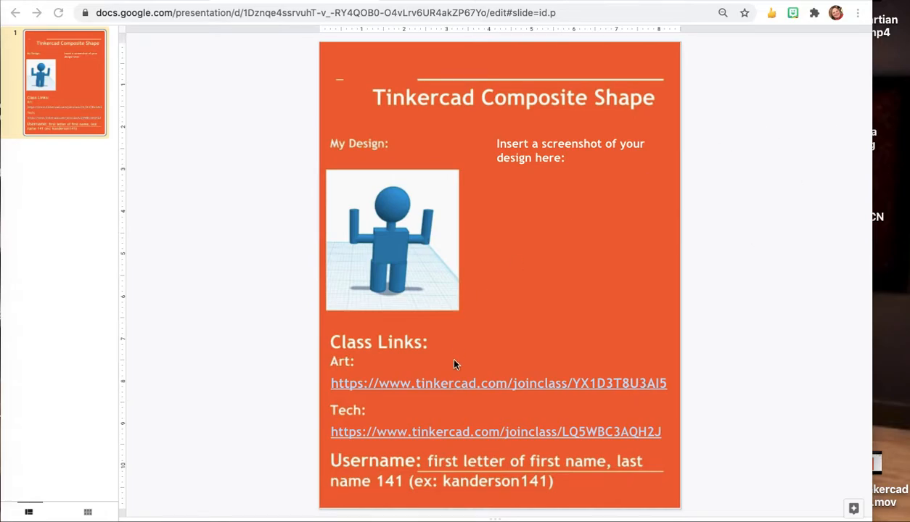
Open the Art class join link from the assignment slide.
{"action": "left_click", "coordinate": [485, 383]}
{"action": "left_click", "coordinate": [430, 402]}
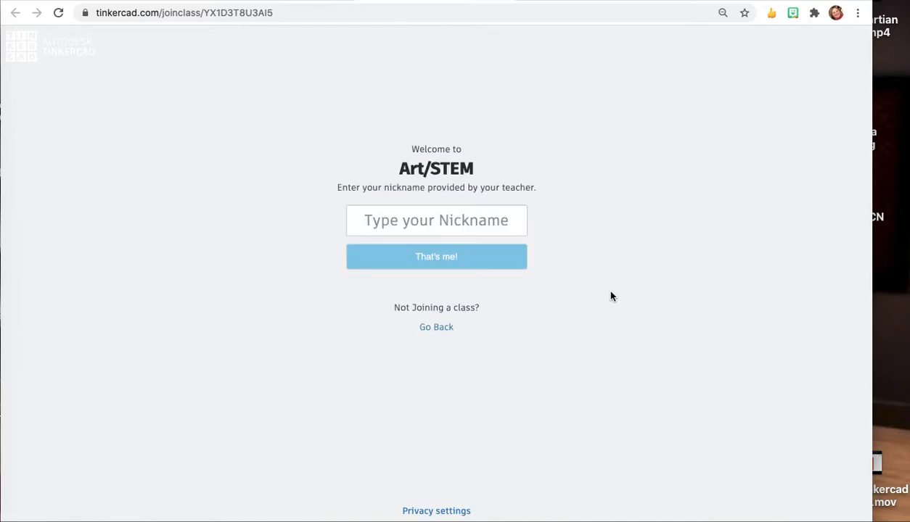
Enter the student nickname and join the Art/STEM class.
{"action": "left_click", "coordinate": [406, 220]}
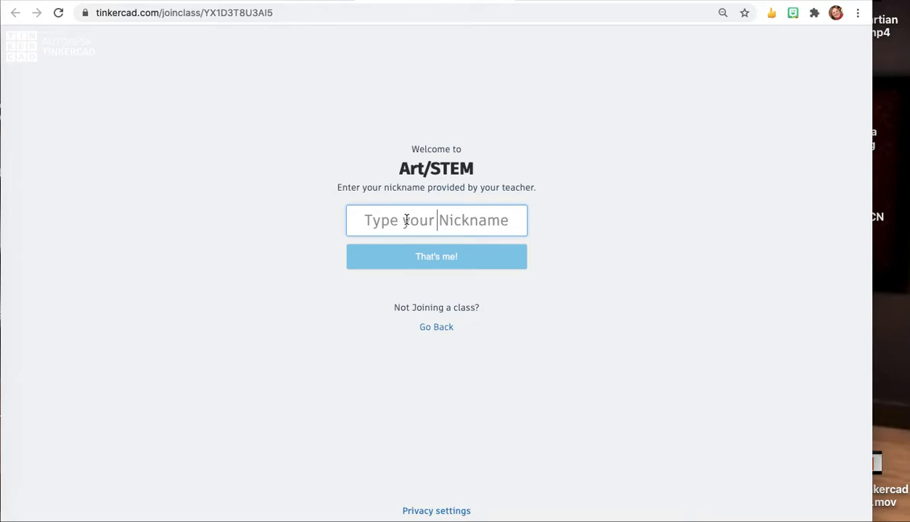
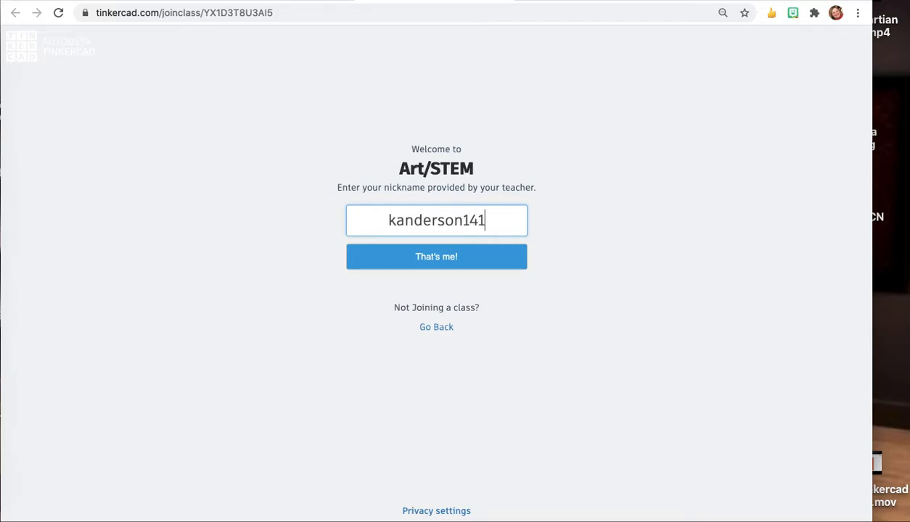
{"action": "left_click", "coordinate": [420, 261]}
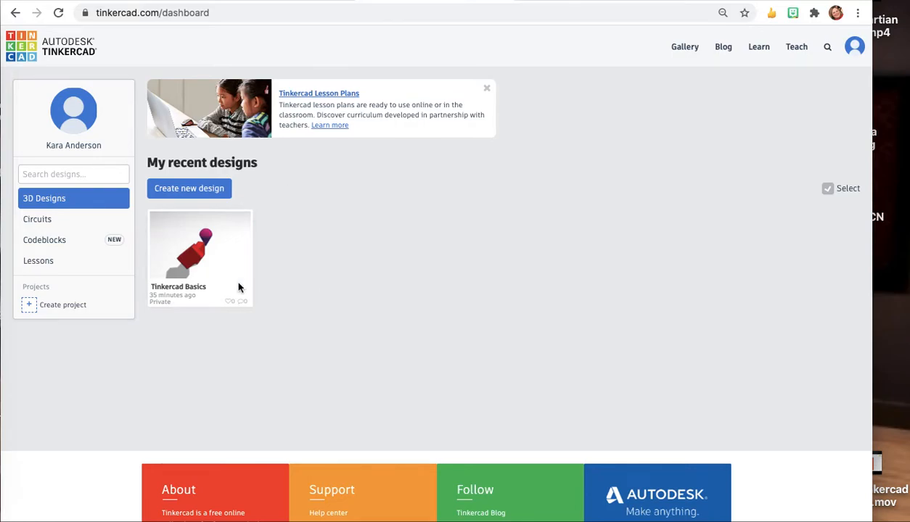
Open the Tinkercad Basics design in the editor, then return to the dashboard.
{"action": "mouse_move", "coordinate": [177, 276]}
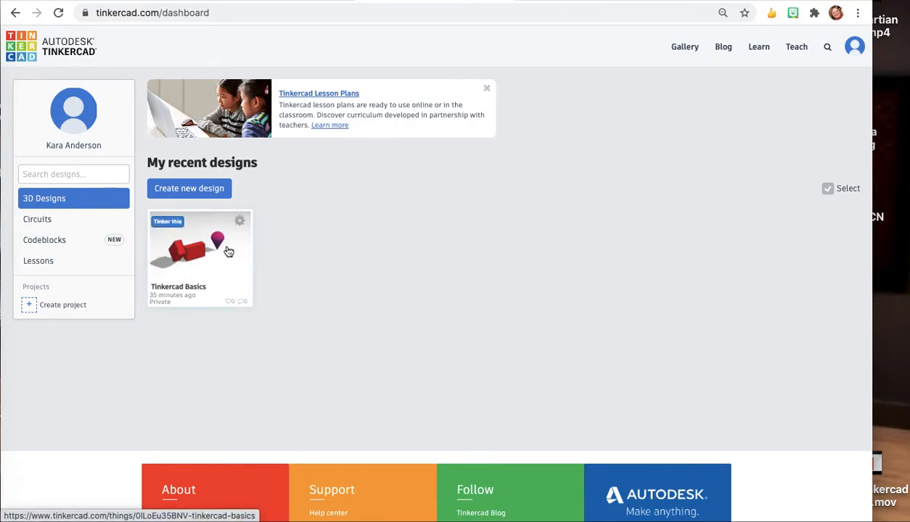
{"action": "left_click", "coordinate": [198, 252]}
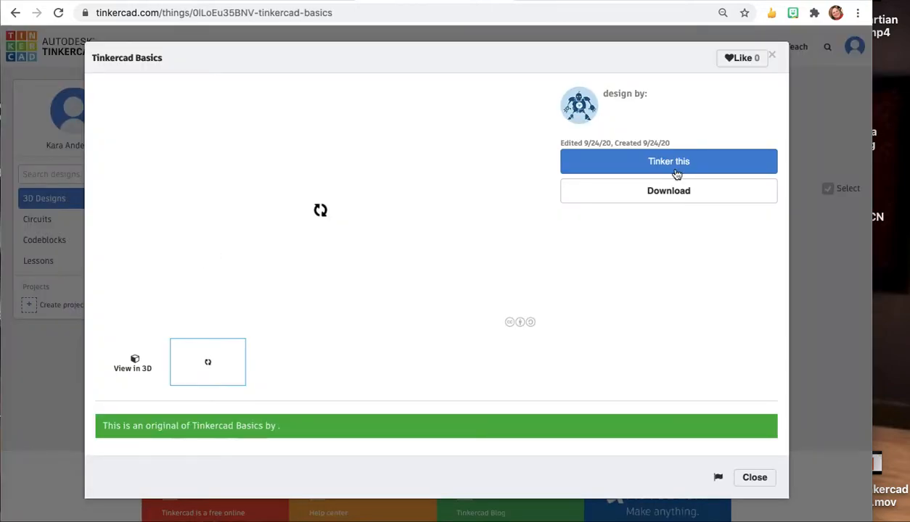
{"action": "left_click", "coordinate": [670, 165]}
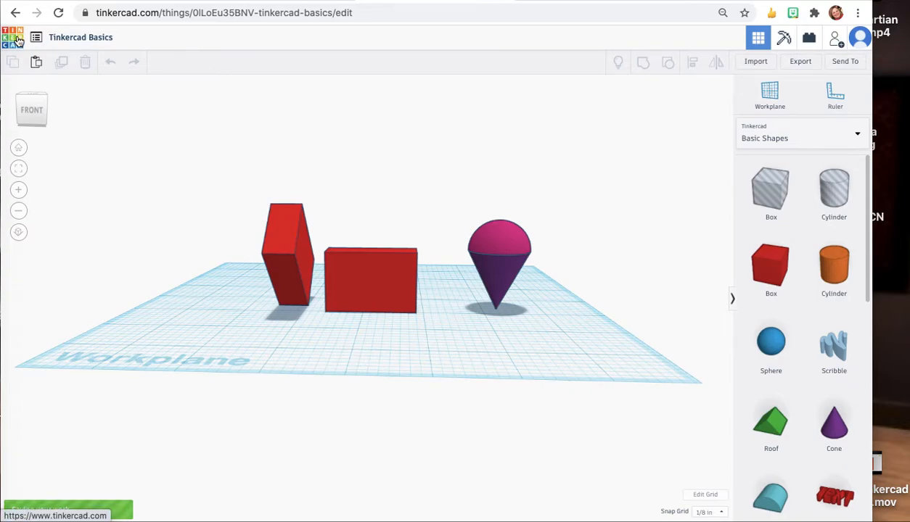
{"action": "left_click", "coordinate": [18, 42]}
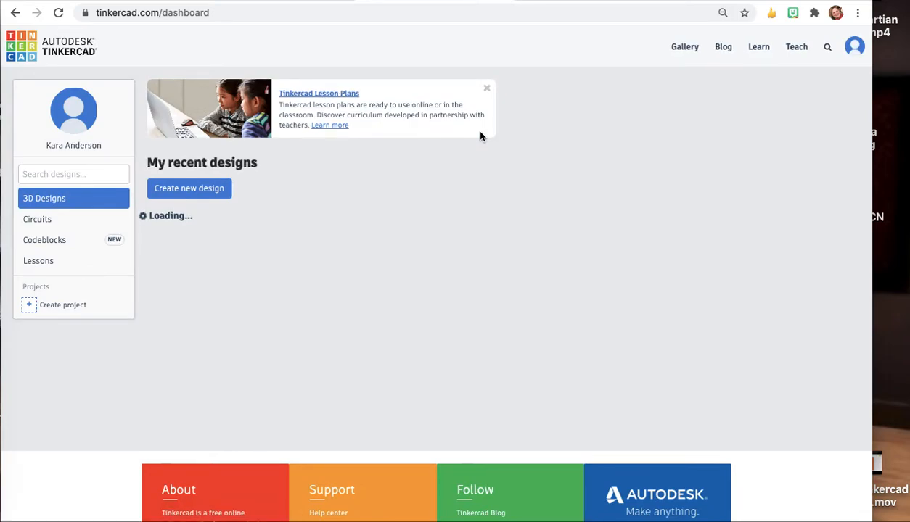
Create a new design and rename it Tinkercad Man.
{"action": "left_click", "coordinate": [198, 191]}
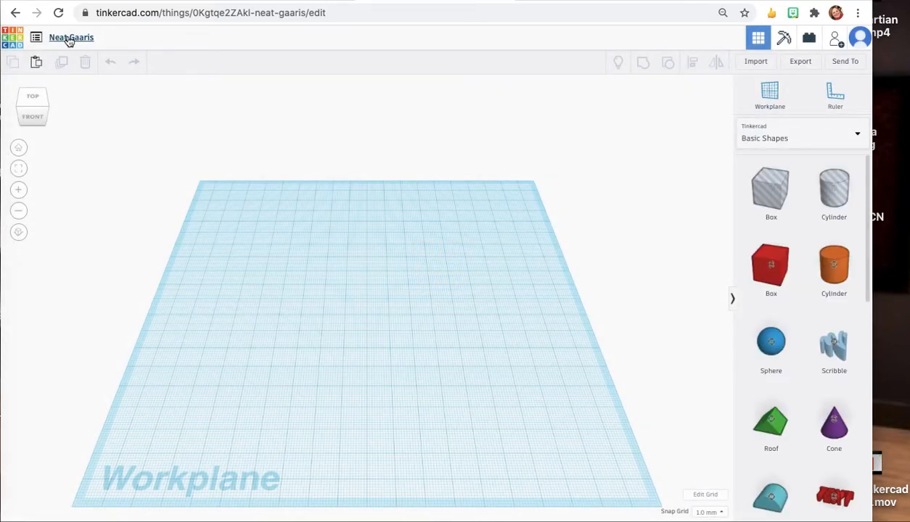
{"action": "left_click", "coordinate": [71, 37]}
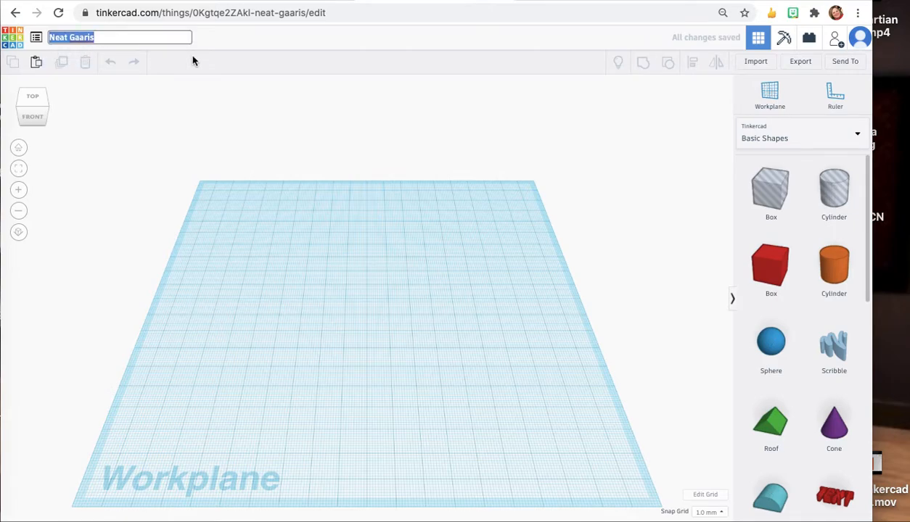
{"action": "type", "text": "Tinkerca"}
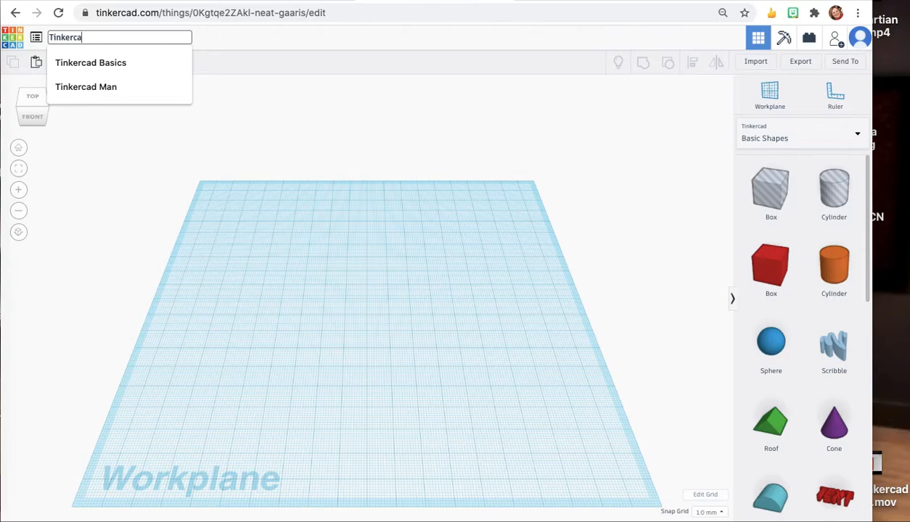
{"action": "type", "text": "d Man"}
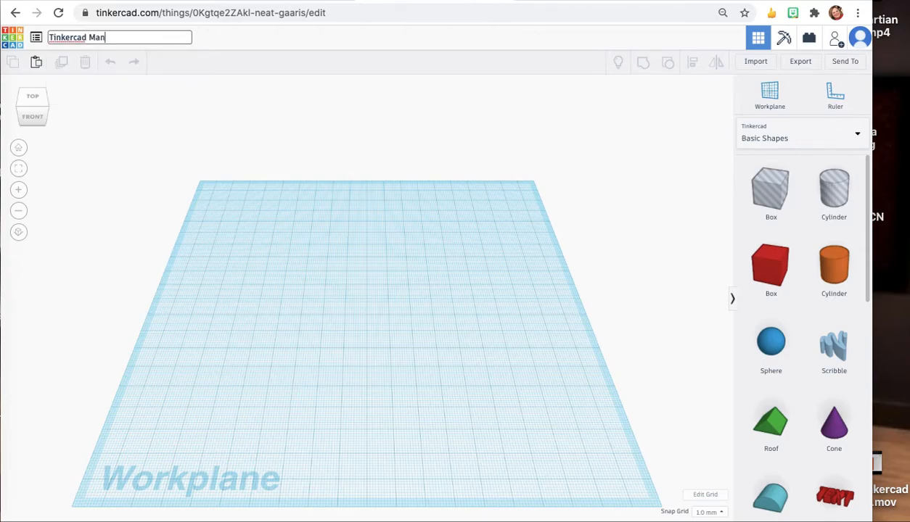
{"action": "key", "text": "Return"}
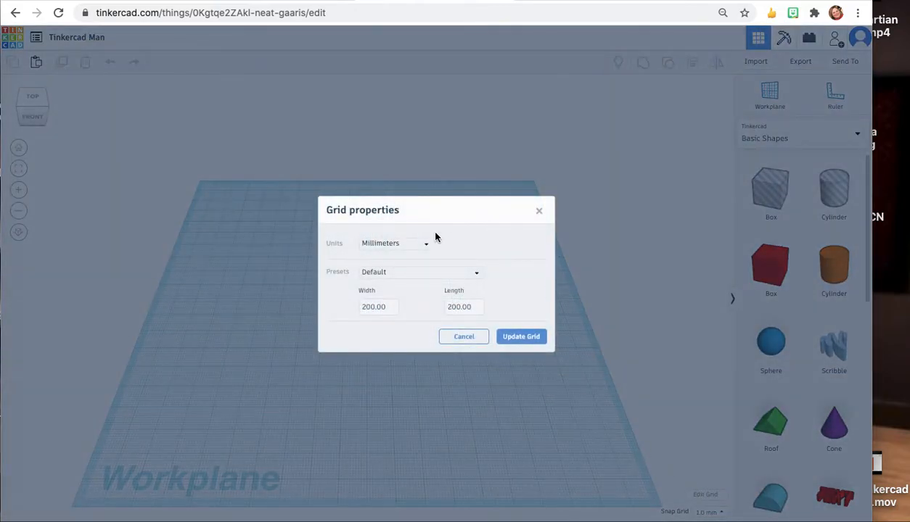
Switch the workplane grid units to inches and update the grid.
{"action": "left_click", "coordinate": [417, 244]}
{"action": "left_click", "coordinate": [370, 273]}
{"action": "right_click", "coordinate": [520, 338]}
{"action": "left_click", "coordinate": [520, 339]}
{"action": "left_click", "coordinate": [520, 338]}
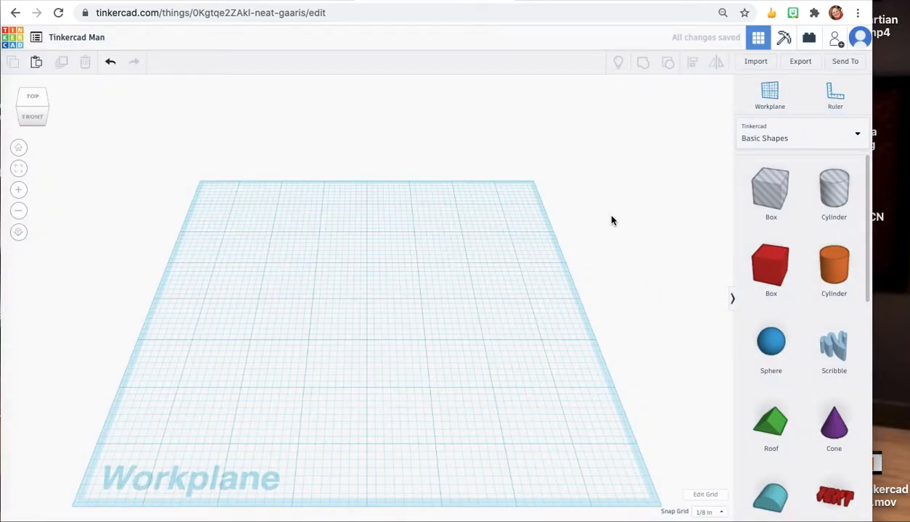
Add a cylinder to the workplane and set its width and length to .5.
{"action": "left_click_drag", "start_coordinate": [835, 273], "coordinate": [310, 327]}
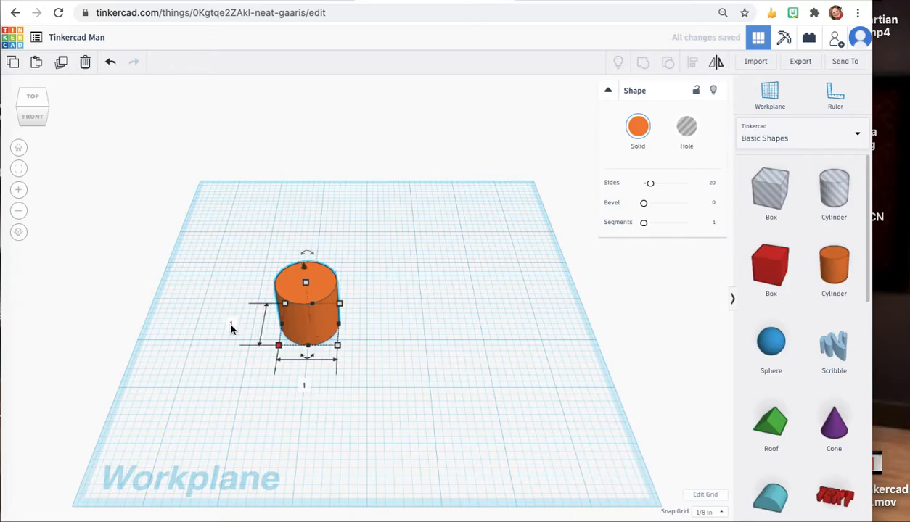
{"action": "left_click", "coordinate": [232, 324]}
{"action": "type", "text": ".5"}
{"action": "key", "text": "Tab"}
{"action": "key", "text": "BackSpace"}
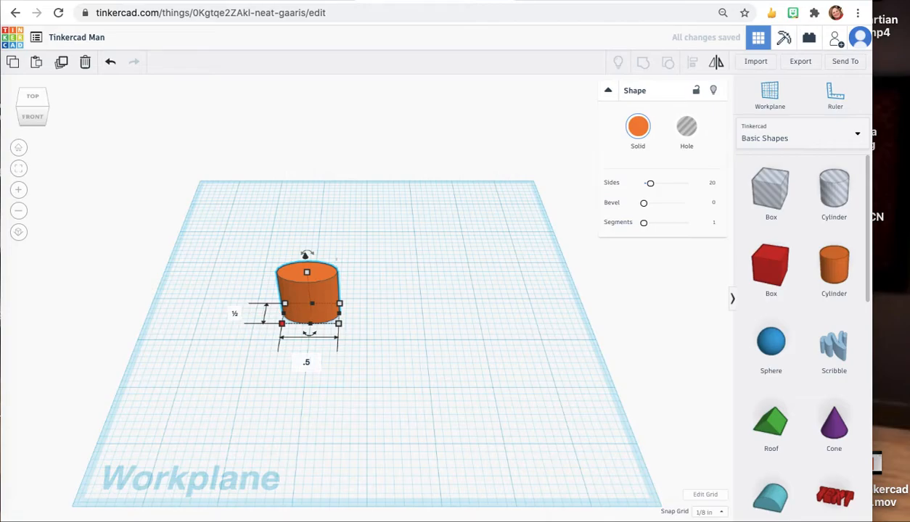
{"action": "key", "text": "Return"}
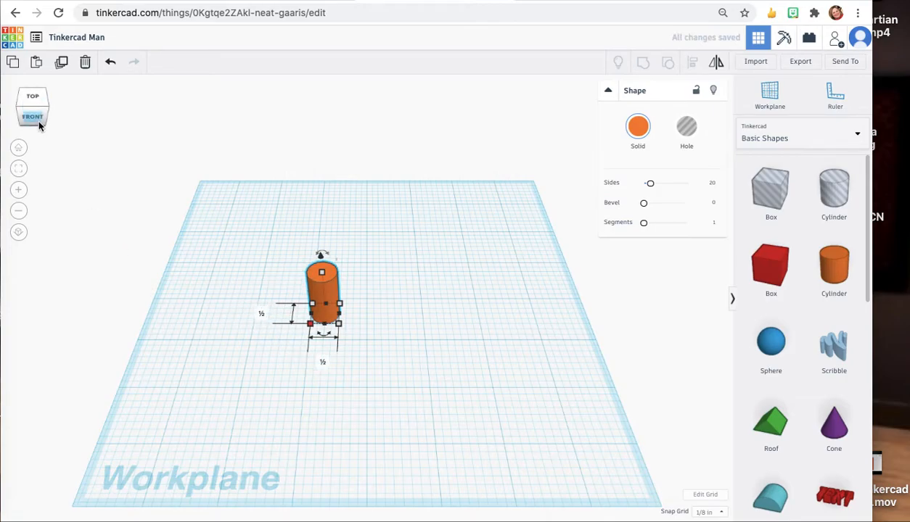
Duplicate the cylinder and nudge the copy to the right beside the original.
{"action": "left_click", "coordinate": [37, 117]}
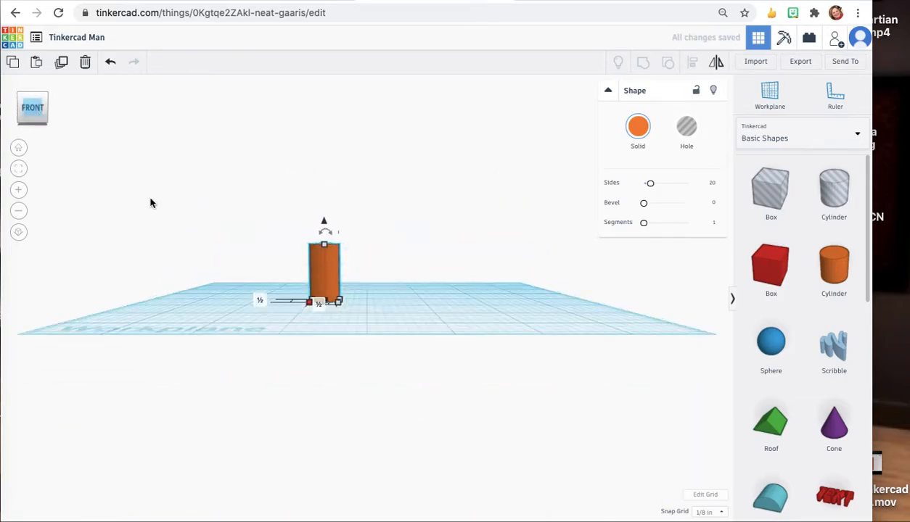
{"action": "left_click_drag", "start_coordinate": [38, 113], "coordinate": [37, 124]}
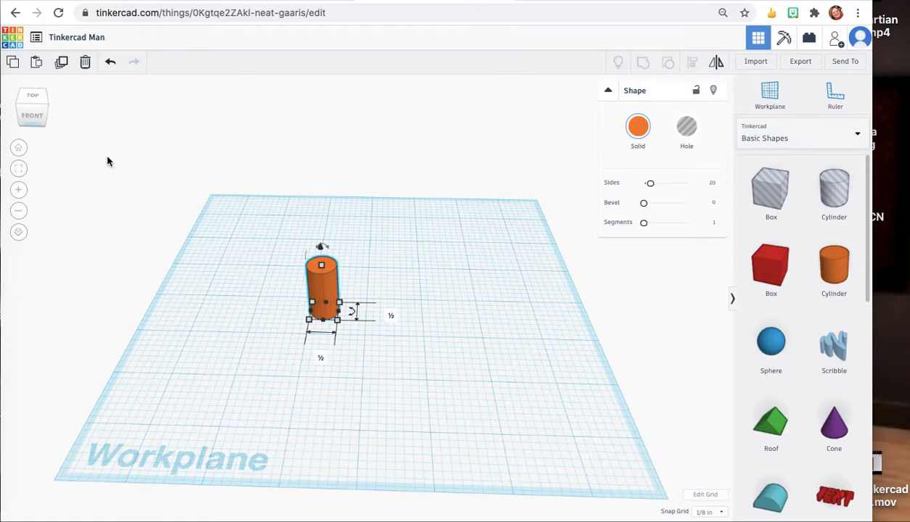
{"action": "left_click", "coordinate": [62, 66]}
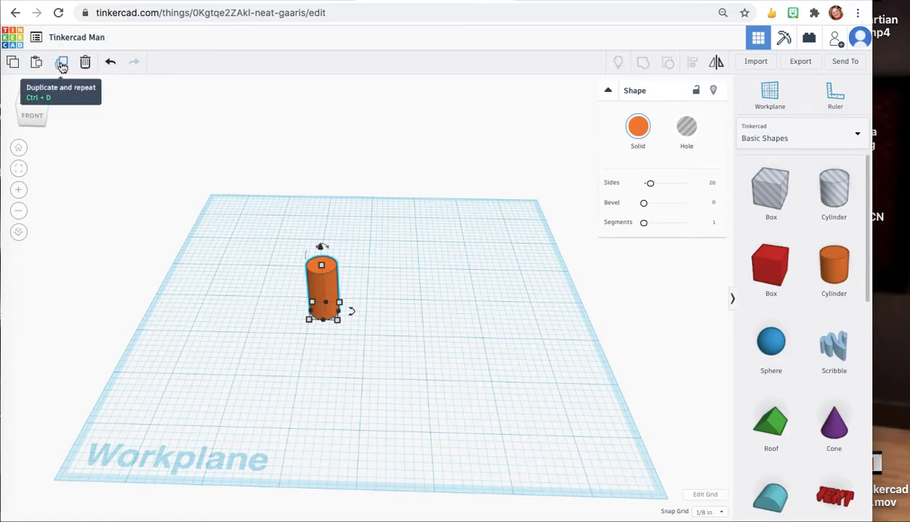
{"action": "left_click", "coordinate": [62, 67]}
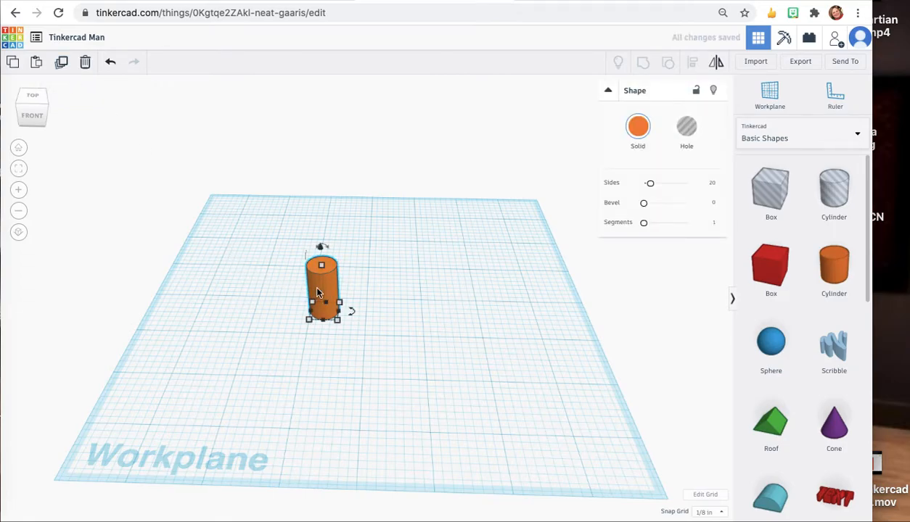
{"action": "key", "text": "Right"}
{"action": "key", "text": "Right"}
{"action": "key", "text": "Right"}
{"action": "key", "text": "Right"}
{"action": "key", "text": "Right"}
{"action": "key", "text": "Right"}
{"action": "key", "text": "Right"}
{"action": "key", "text": "Right"}
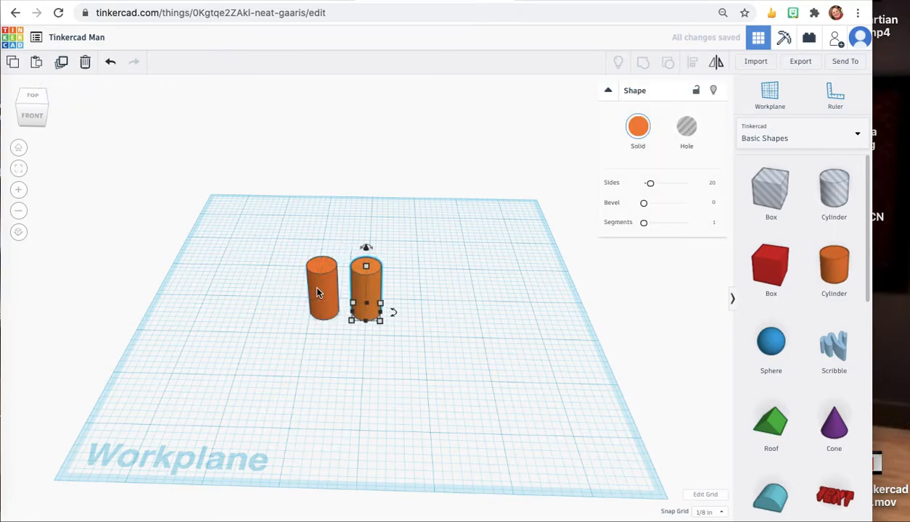
{"action": "key", "text": "Right"}
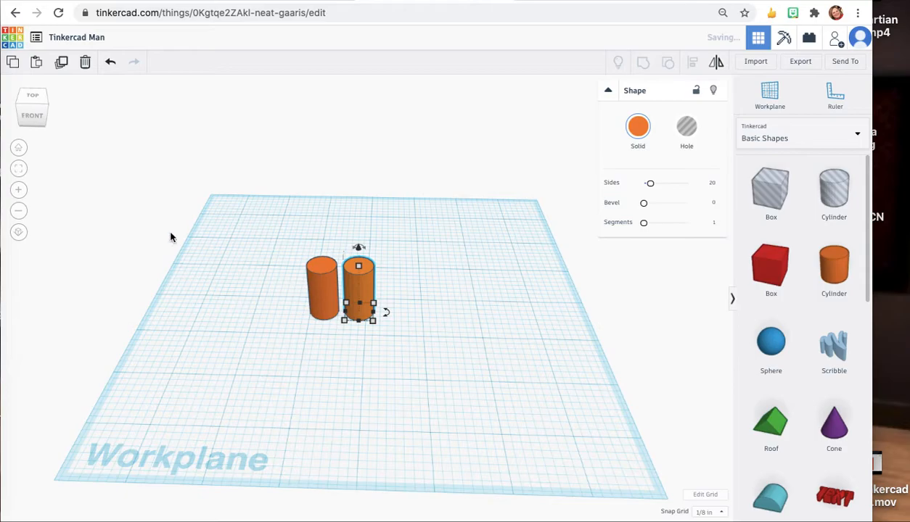
Add a box next to the cylinders and set its width to .5.
{"action": "left_click", "coordinate": [27, 116]}
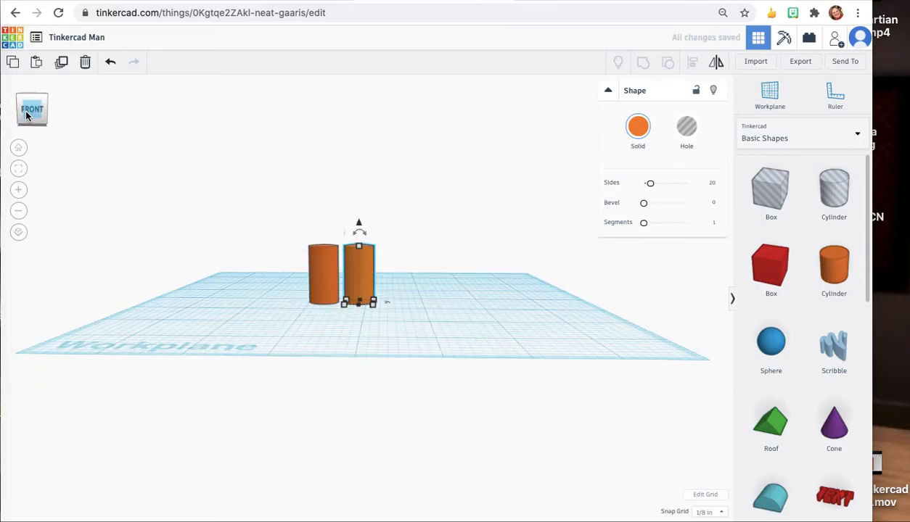
{"action": "left_click_drag", "start_coordinate": [27, 116], "coordinate": [28, 119]}
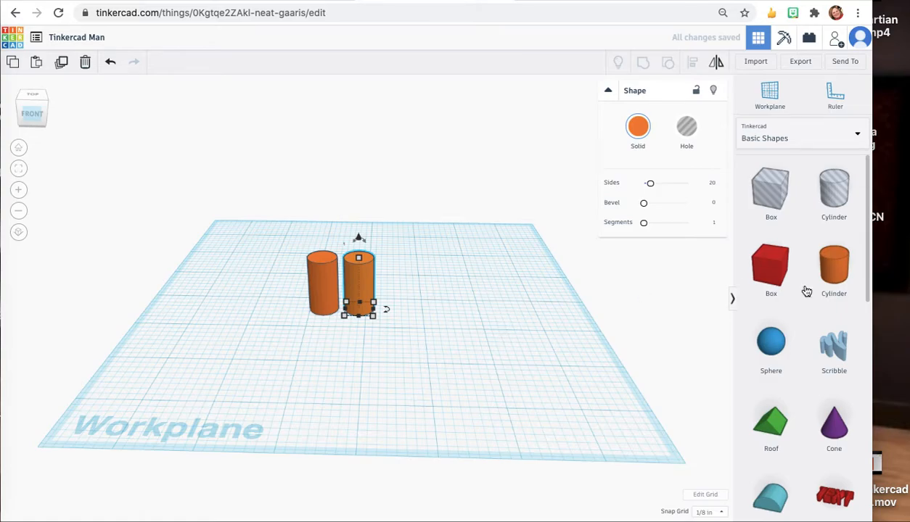
{"action": "left_click_drag", "start_coordinate": [770, 273], "coordinate": [446, 311]}
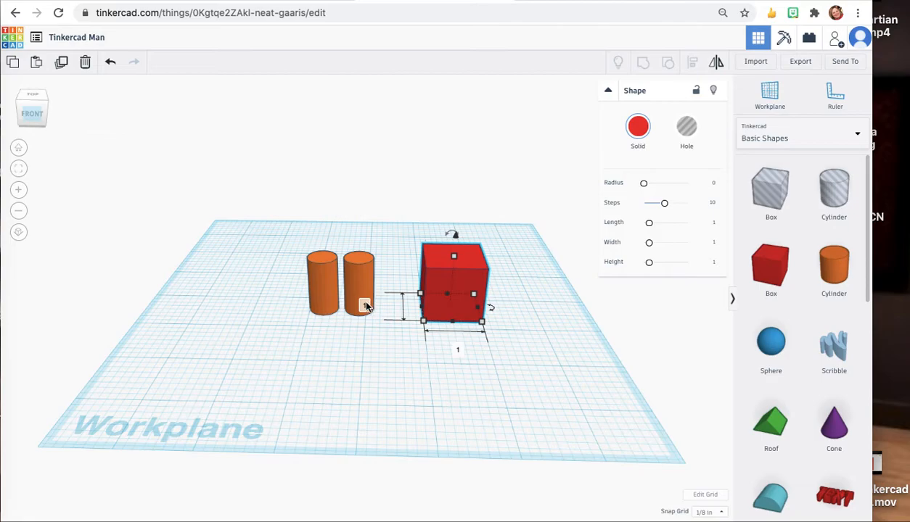
{"action": "key", "text": "BackSpace"}
{"action": "type", "text": ".5"}
{"action": "key", "text": "Return"}
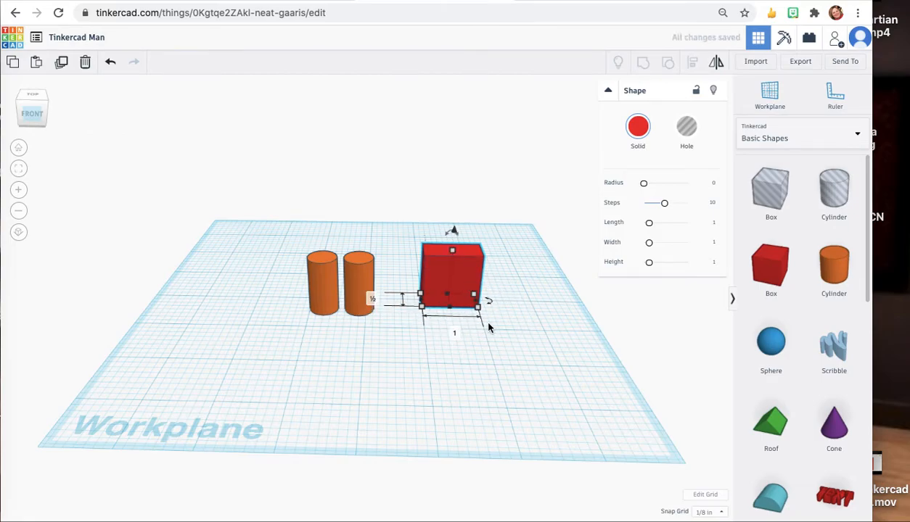
Raise the box about 1 in above the workplane.
{"action": "left_click", "coordinate": [360, 278]}
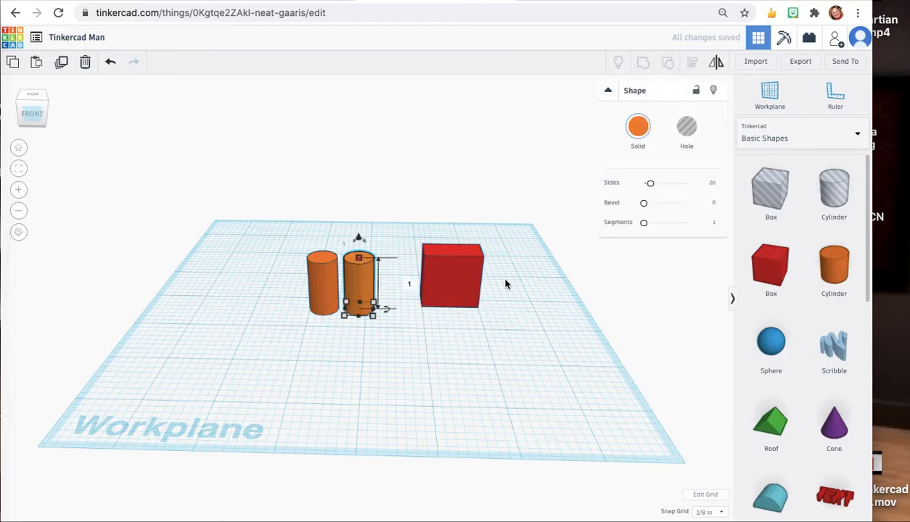
{"action": "left_click", "coordinate": [450, 275]}
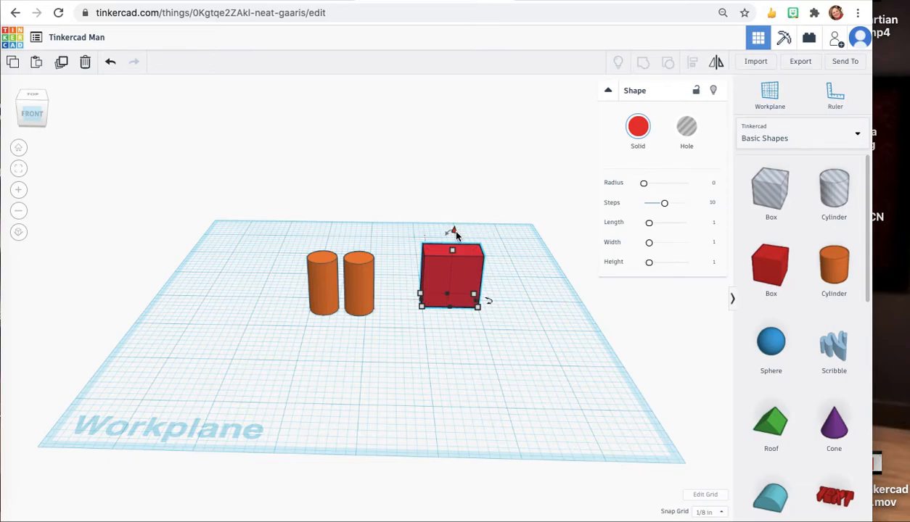
{"action": "left_click_drag", "start_coordinate": [452, 230], "coordinate": [452, 176]}
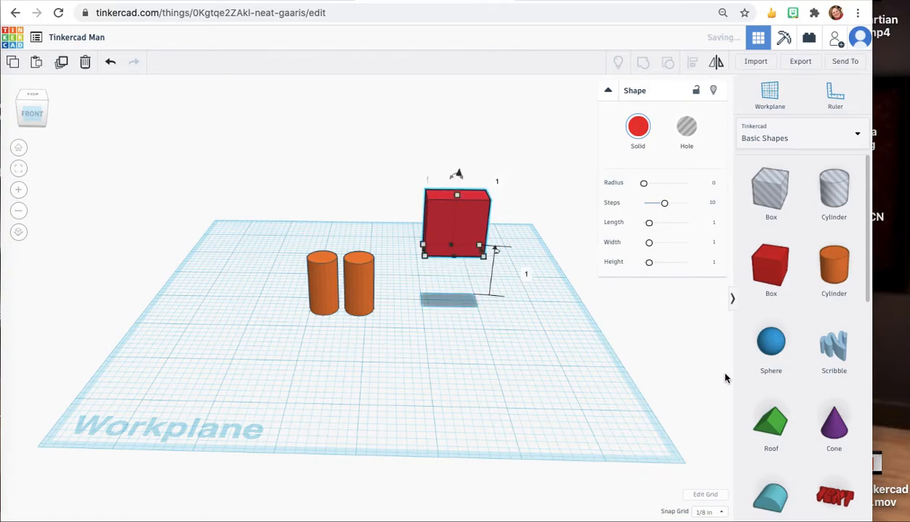
Nudge the box left so it sits on top of the two cylinders.
{"action": "key", "text": "Left"}
{"action": "key", "text": "Left"}
{"action": "key", "text": "Left"}
{"action": "key", "text": "Left"}
{"action": "key", "text": "Left"}
{"action": "key", "text": "Left"}
{"action": "key", "text": "Left"}
{"action": "key", "text": "Left"}
{"action": "key", "text": "Left"}
{"action": "key", "text": "Left"}
{"action": "key", "text": "Left"}
{"action": "key", "text": "Left"}
{"action": "key", "text": "Left"}
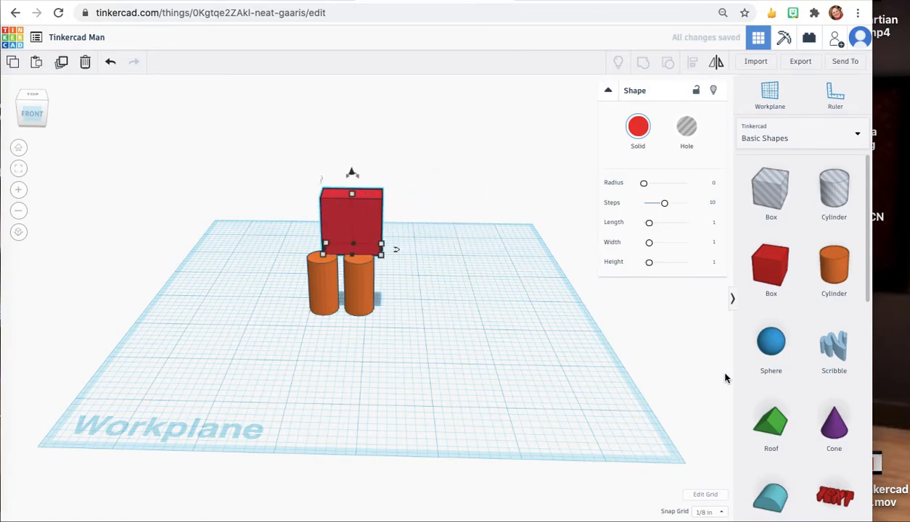
{"action": "key", "text": "Right"}
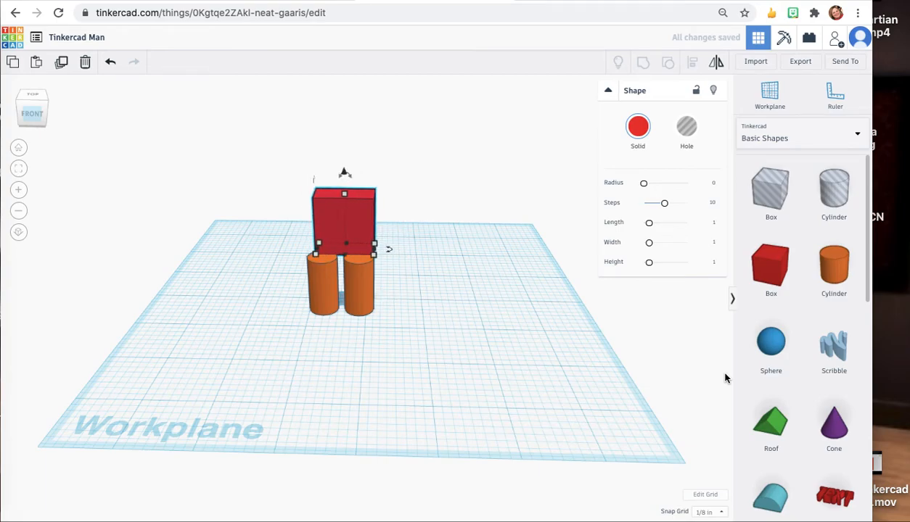
{"action": "key", "text": "Left"}
{"action": "key", "text": "Right"}
{"action": "key", "text": "Left"}
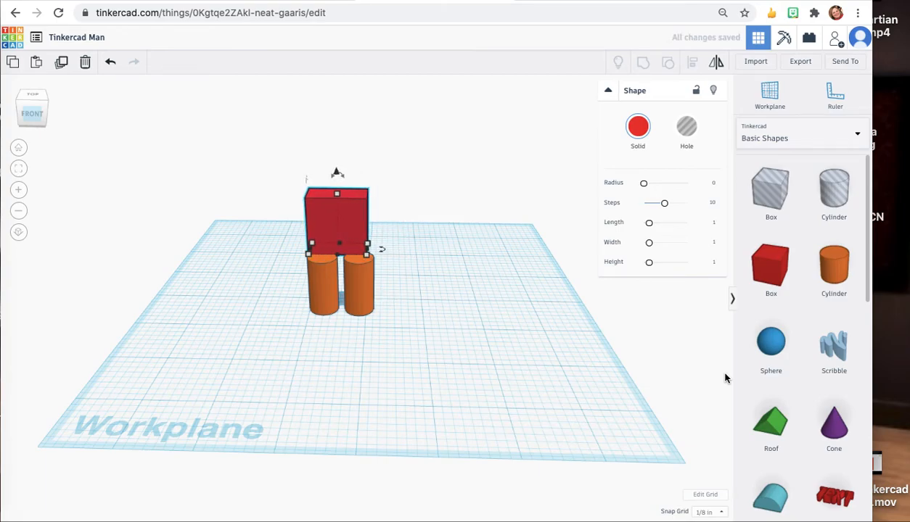
Set the snap grid to 1/32 in and nudge the box right to center it over the cylinders.
{"action": "left_click", "coordinate": [721, 515]}
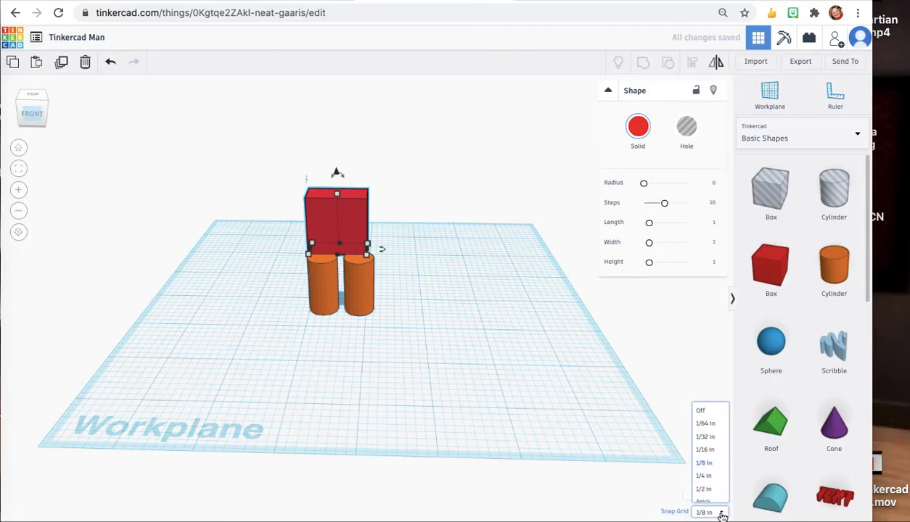
{"action": "left_click", "coordinate": [713, 437]}
{"action": "key", "text": "Right"}
{"action": "key", "text": "Right"}
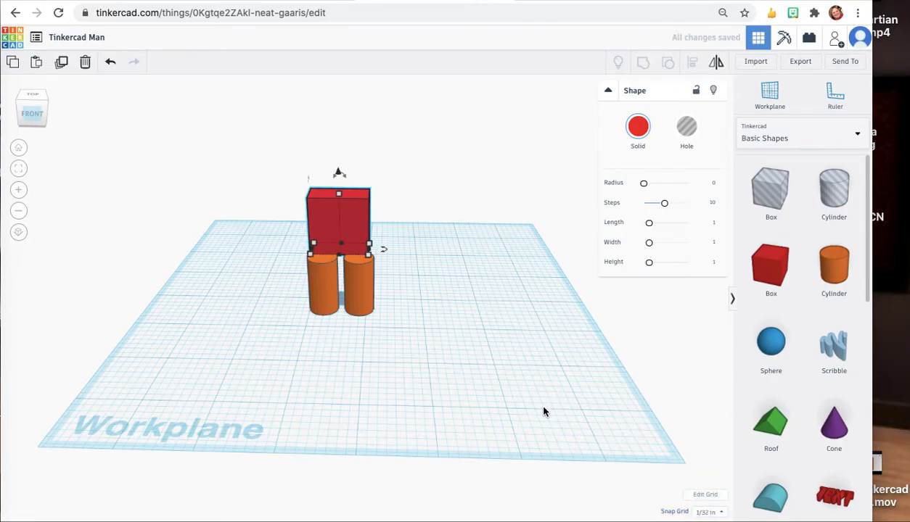
Check the box's position over the cylinders from the side, then select the box and both cylinders and group them.
{"action": "left_click", "coordinate": [56, 109]}
{"action": "key", "text": "Right"}
{"action": "key", "text": "Right"}
{"action": "key", "text": "Right"}
{"action": "key", "text": "Right"}
{"action": "key", "text": "Right"}
{"action": "key", "text": "Right"}
{"action": "key", "text": "Right"}
{"action": "key", "text": "Right"}
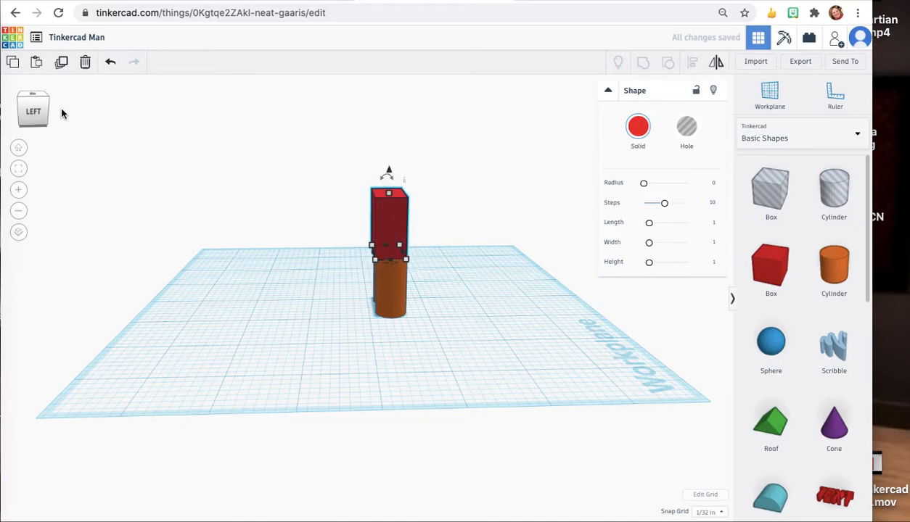
{"action": "left_click", "coordinate": [43, 105]}
{"action": "left_click_drag", "start_coordinate": [43, 101], "coordinate": [129, 101]}
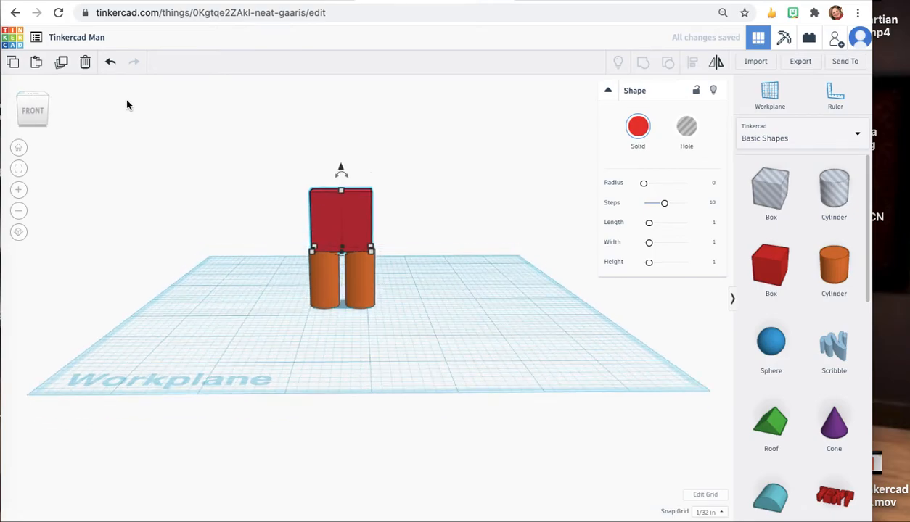
{"action": "left_click", "coordinate": [370, 328]}
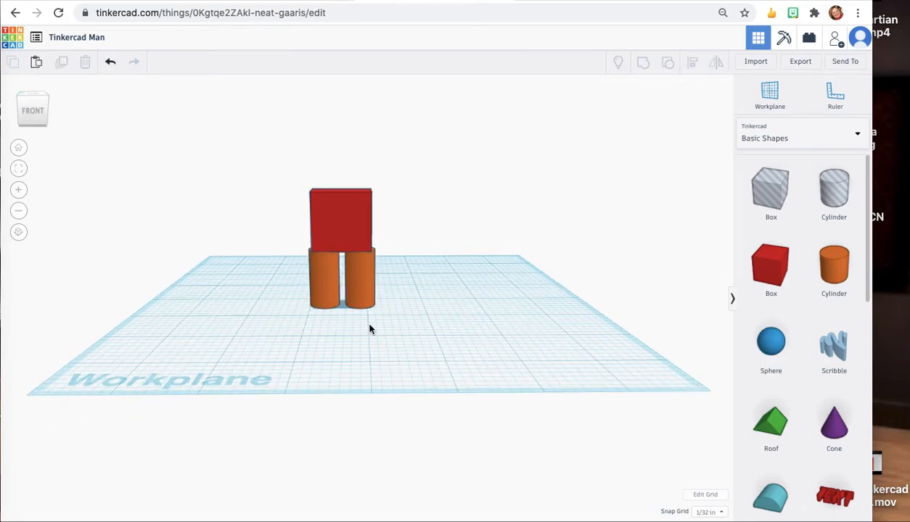
{"action": "left_click", "coordinate": [338, 213]}
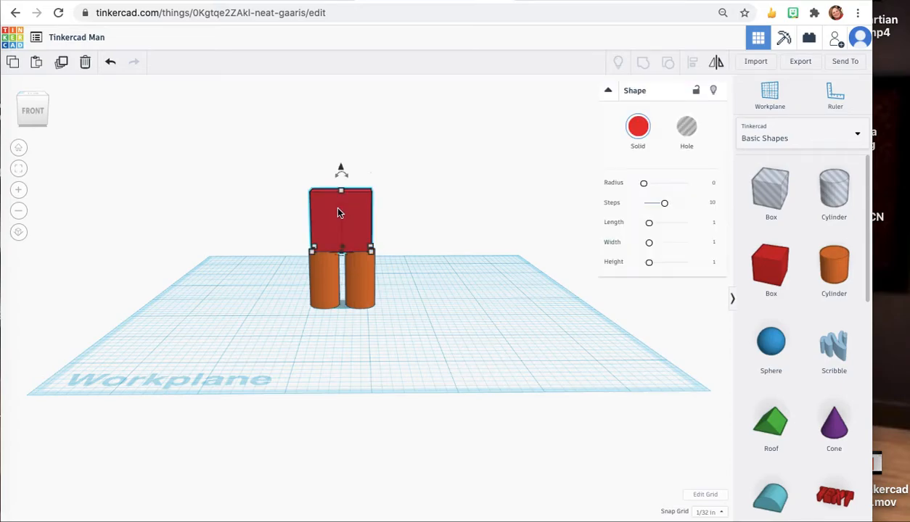
{"action": "left_click", "coordinate": [316, 273]}
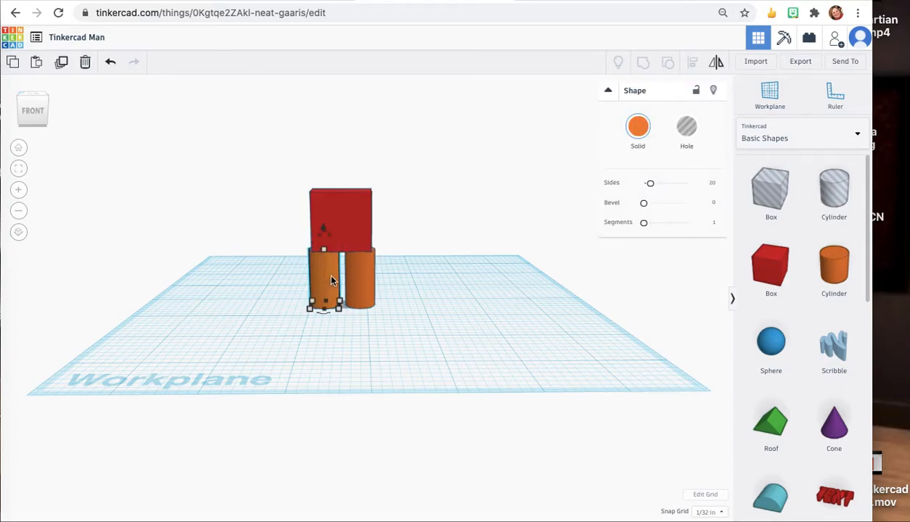
{"action": "left_click", "coordinate": [339, 219]}
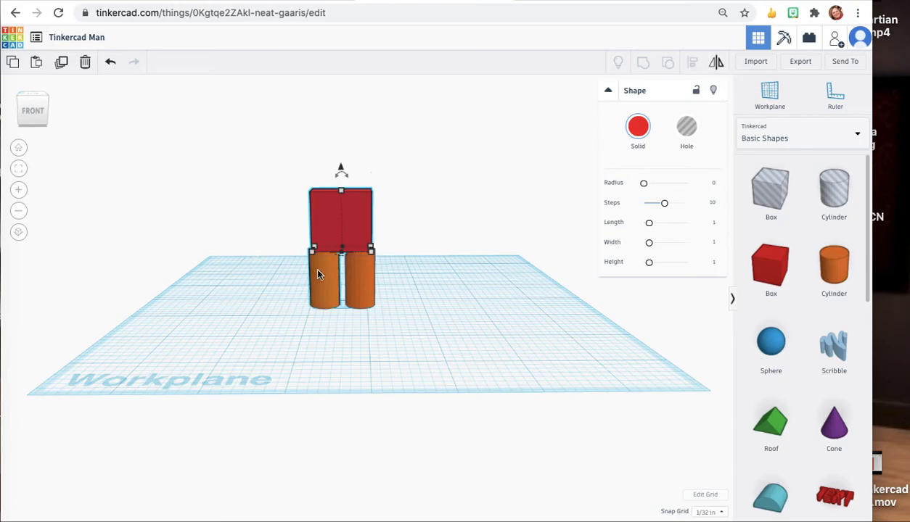
{"action": "left_click", "coordinate": [312, 265], "text": "shift"}
{"action": "left_click", "coordinate": [360, 281], "text": "shift"}
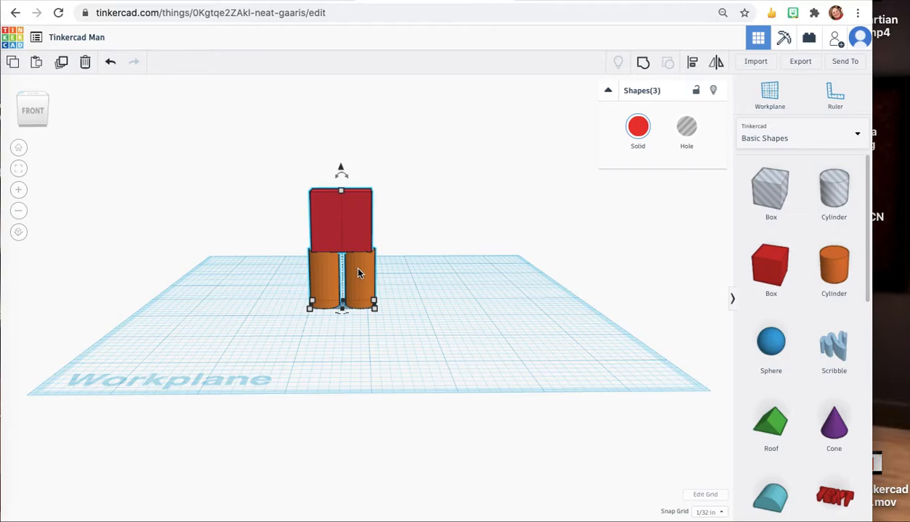
{"action": "left_click", "coordinate": [644, 67]}
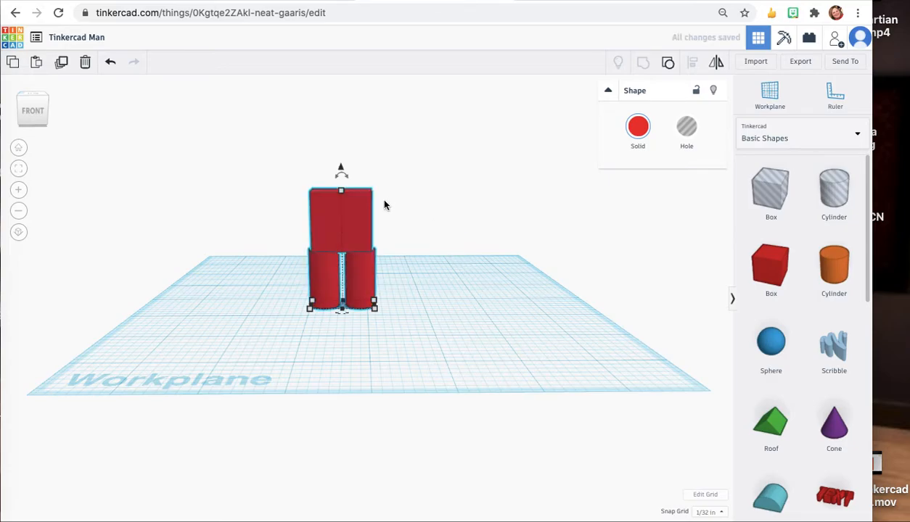
Add a cylinder beside the figure and set its length and width to .25.
{"action": "left_click", "coordinate": [31, 119]}
{"action": "left_click", "coordinate": [305, 216]}
{"action": "left_click_drag", "start_coordinate": [340, 232], "coordinate": [360, 239]}
{"action": "left_click", "coordinate": [482, 332]}
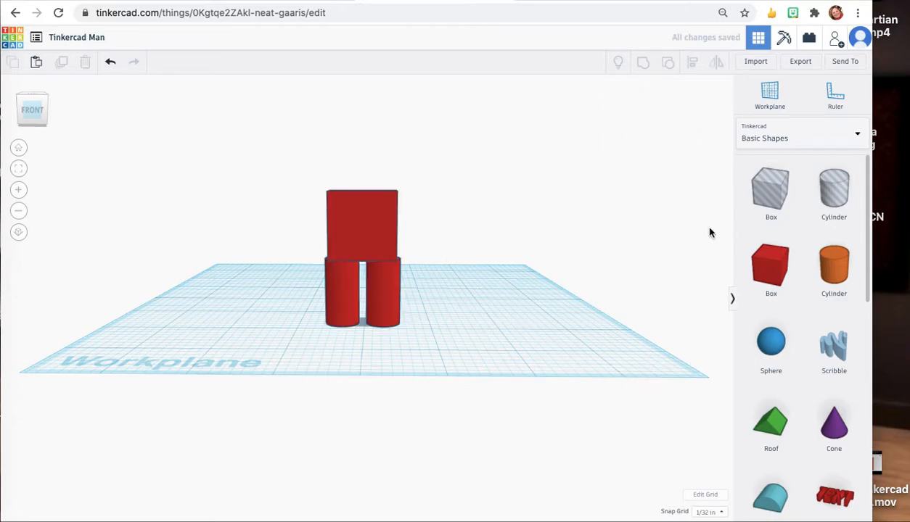
{"action": "left_click_drag", "start_coordinate": [827, 269], "coordinate": [491, 319]}
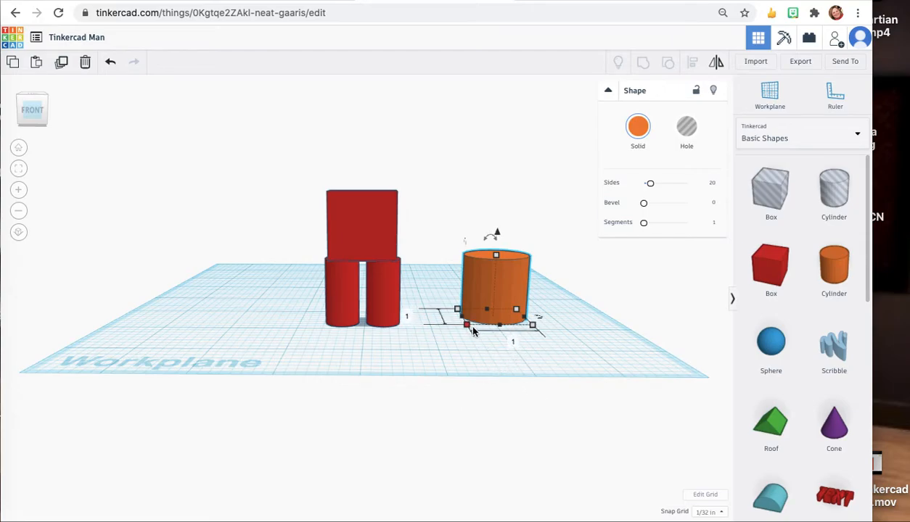
{"action": "left_click", "coordinate": [406, 316]}
{"action": "type", "text": ".25"}
{"action": "key", "text": "Tab"}
{"action": "type", "text": ".25"}
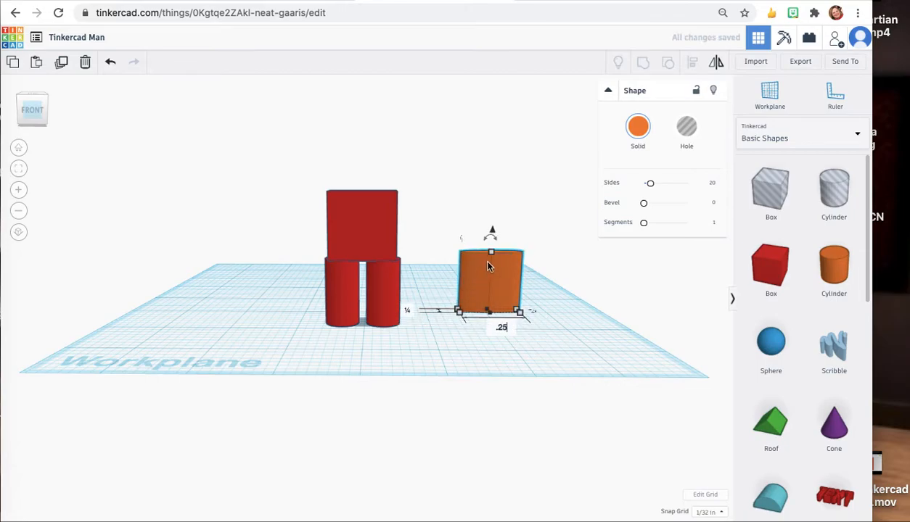
{"action": "key", "text": "Return"}
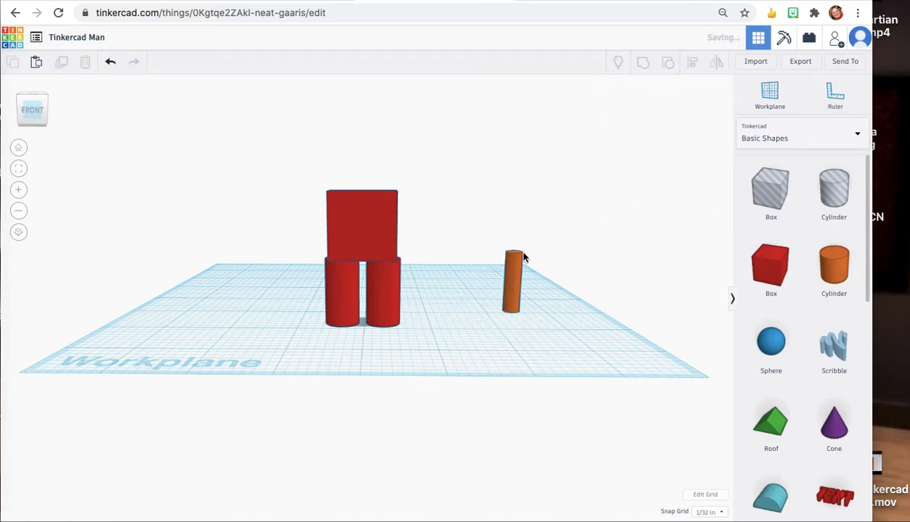
Set the new cylinder's height to .25.
{"action": "left_click", "coordinate": [565, 282]}
{"action": "type", "text": ".25"}
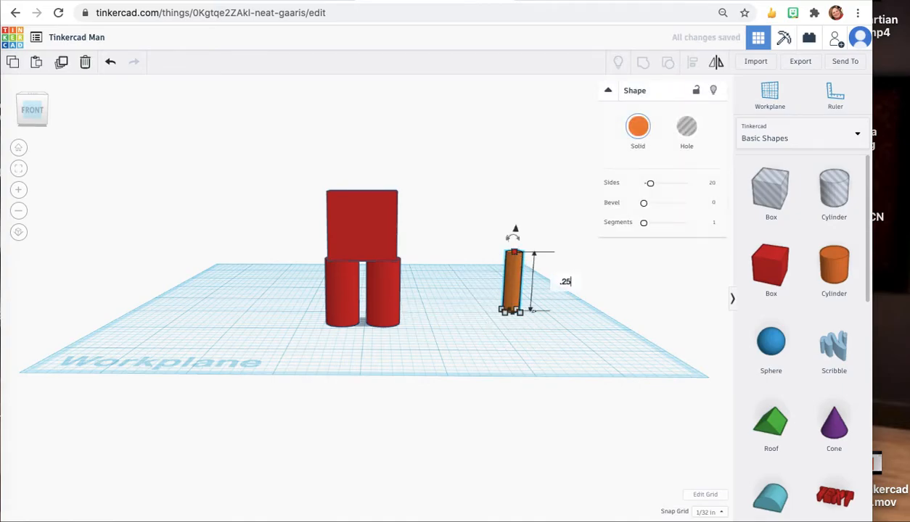
{"action": "key", "text": "Return"}
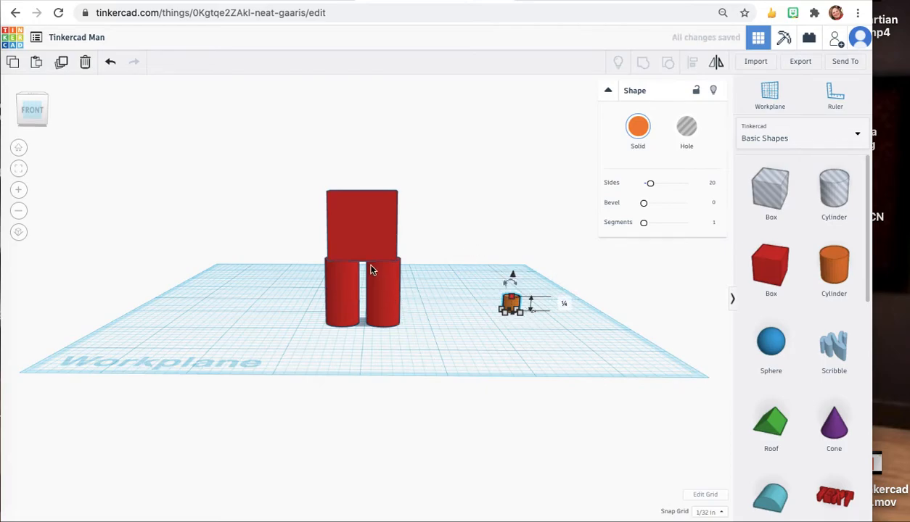
Raise the small cylinder above the workplane to about the height of the figure's top.
{"action": "left_click", "coordinate": [350, 205]}
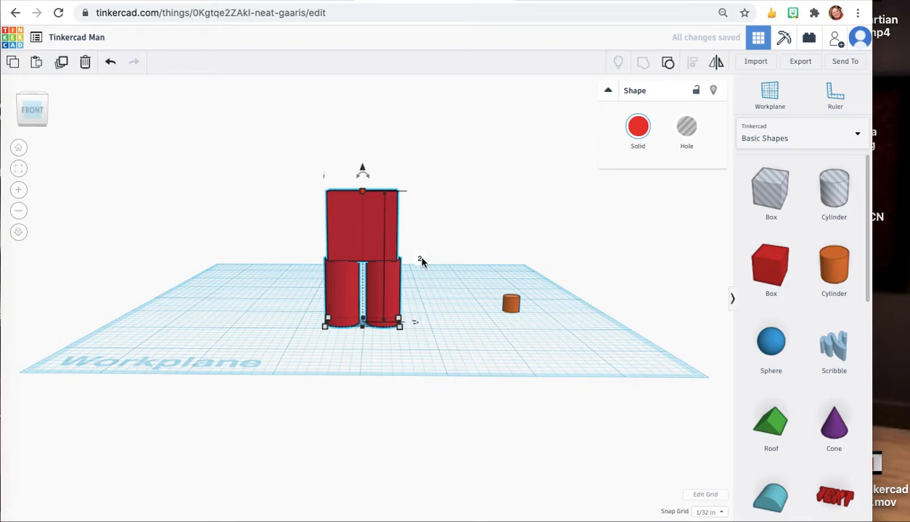
{"action": "left_click", "coordinate": [511, 308]}
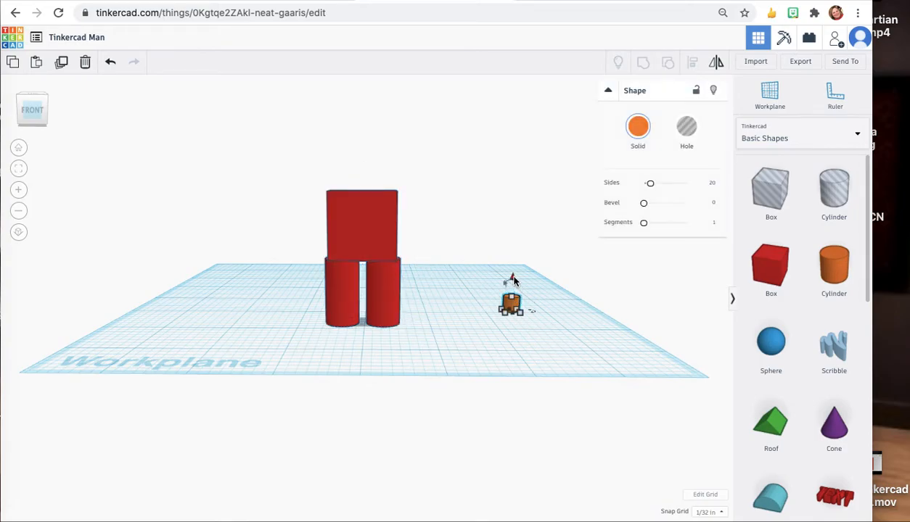
{"action": "left_click_drag", "start_coordinate": [513, 270], "coordinate": [508, 157]}
{"action": "scroll", "coordinate": [514, 161], "scroll_direction": "down", "scroll_amount": 3}
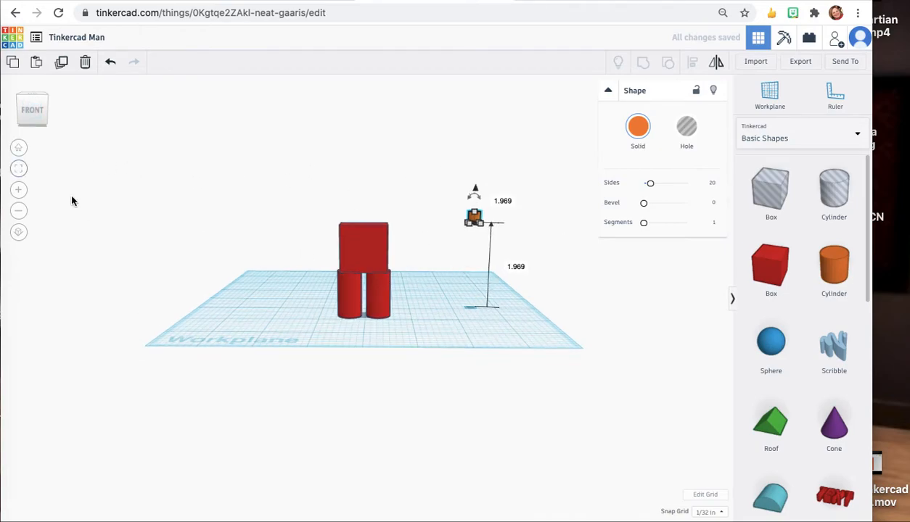
{"action": "left_click", "coordinate": [18, 147]}
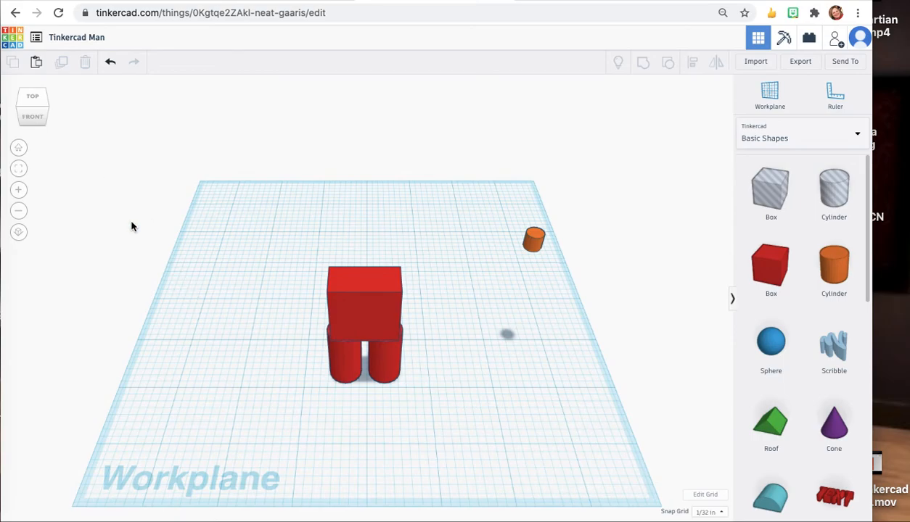
{"action": "left_click", "coordinate": [33, 115]}
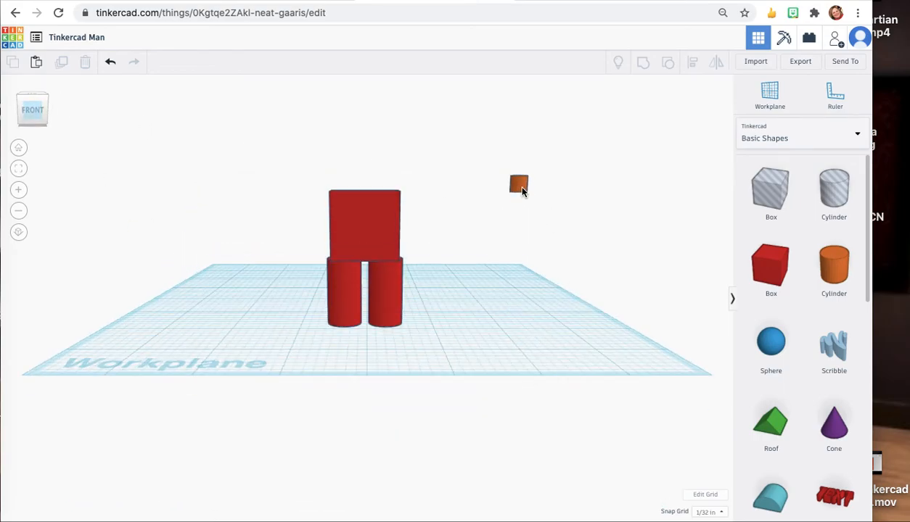
{"action": "left_click", "coordinate": [519, 182]}
{"action": "left_click_drag", "start_coordinate": [519, 150], "coordinate": [518, 149]}
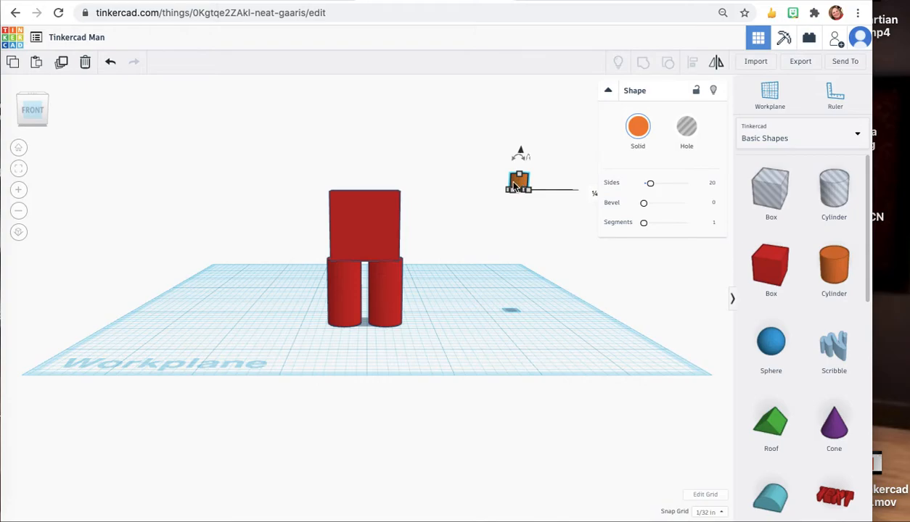
Align the small cylinder and the figure so the cylinder is centered on top along both horizontal axes.
{"action": "left_click", "coordinate": [362, 230], "text": "shift"}
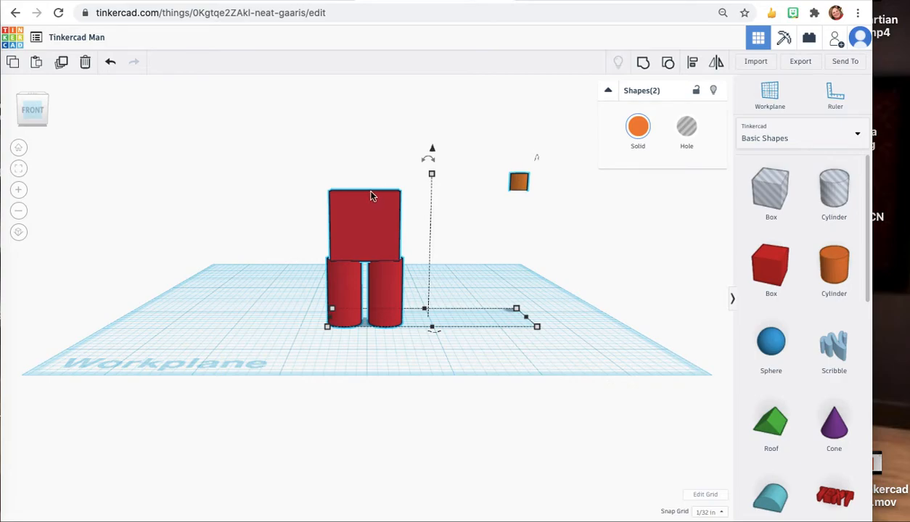
{"action": "left_click", "coordinate": [693, 67]}
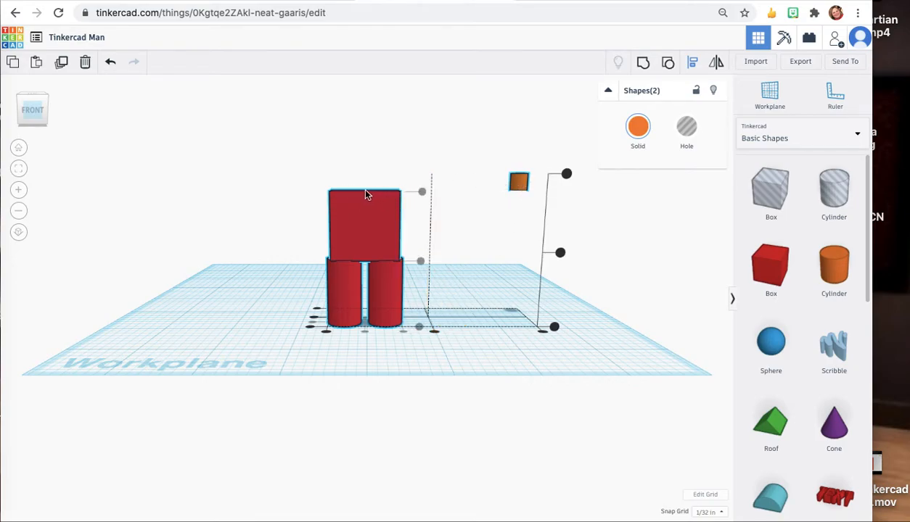
{"action": "left_click", "coordinate": [434, 333]}
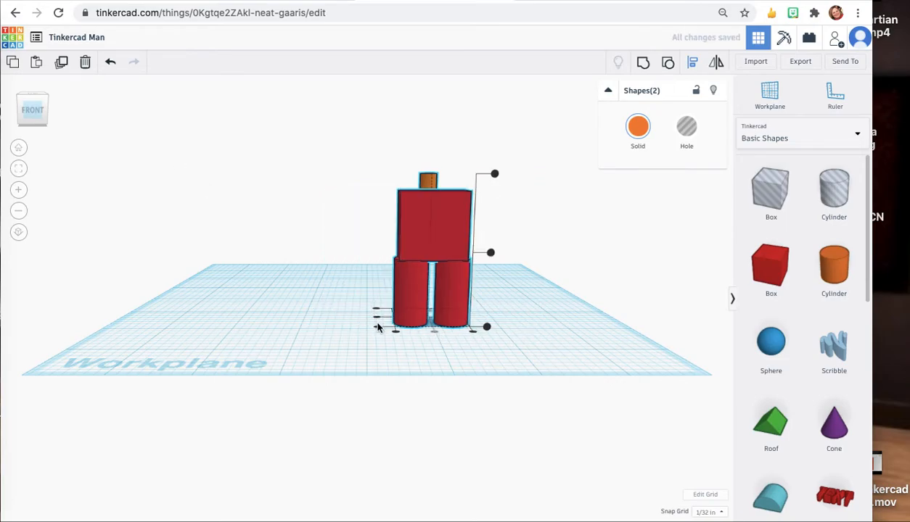
{"action": "mouse_move", "coordinate": [35, 109]}
{"action": "left_mouse_down"}
{"action": "mouse_move", "coordinate": [51, 114]}
{"action": "mouse_move", "coordinate": [41, 113]}
{"action": "left_mouse_up"}
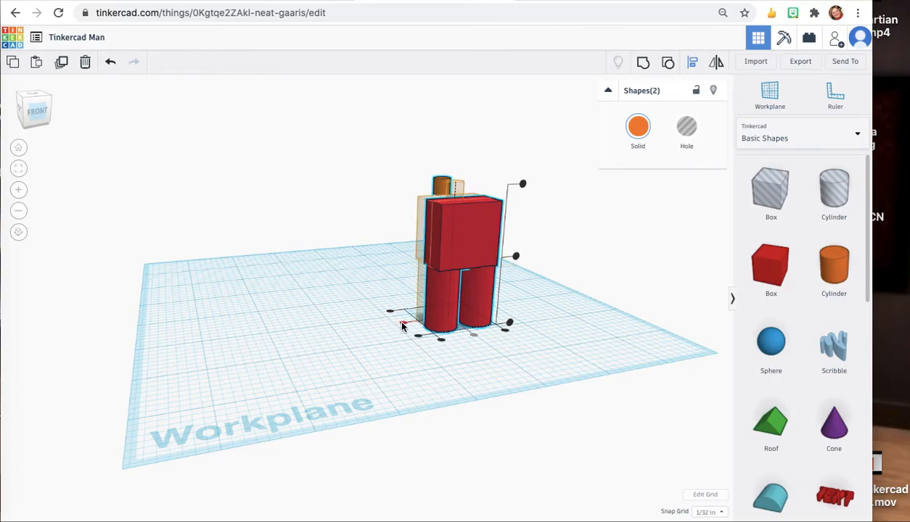
{"action": "left_click", "coordinate": [403, 325]}
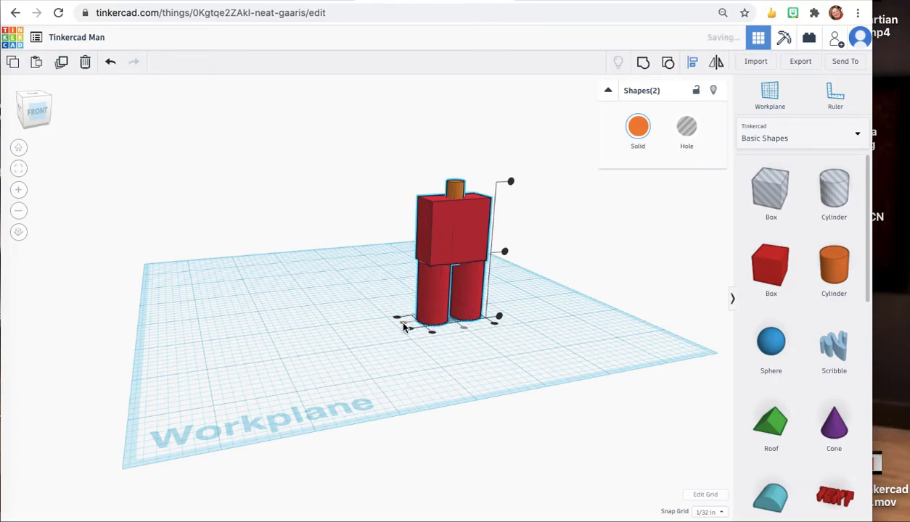
{"action": "left_click", "coordinate": [42, 113]}
{"action": "mouse_move", "coordinate": [43, 118]}
{"action": "left_mouse_down"}
{"action": "mouse_move", "coordinate": [54, 132]}
{"action": "mouse_move", "coordinate": [34, 119]}
{"action": "left_mouse_up"}
{"action": "left_click", "coordinate": [308, 327]}
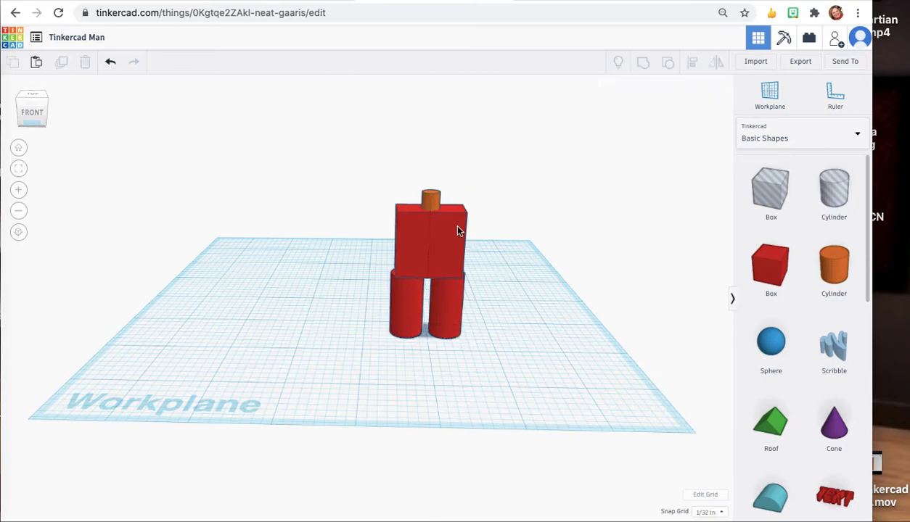
Select the small neck cylinder and the body, and group them into one shape.
{"action": "left_click", "coordinate": [431, 206]}
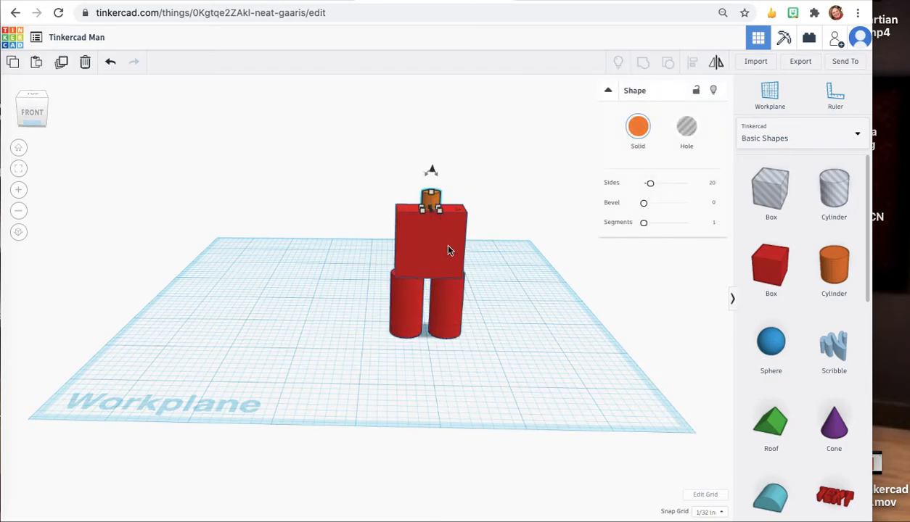
{"action": "left_click", "coordinate": [438, 240]}
{"action": "left_click", "coordinate": [429, 200]}
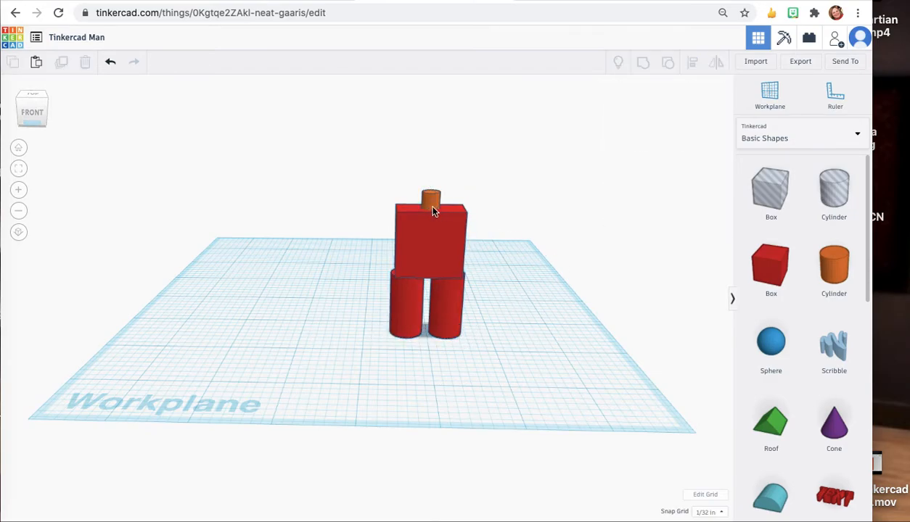
{"action": "left_click", "coordinate": [436, 246], "text": "shift"}
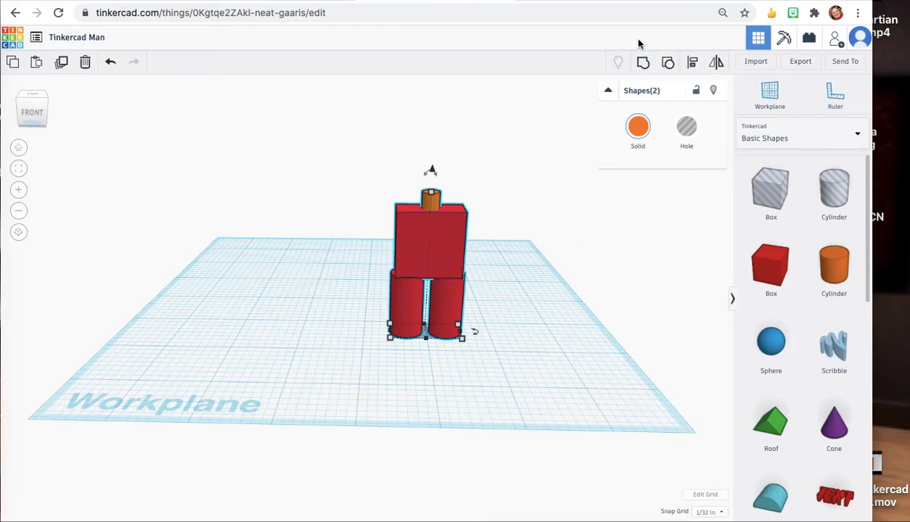
{"action": "left_click", "coordinate": [642, 64]}
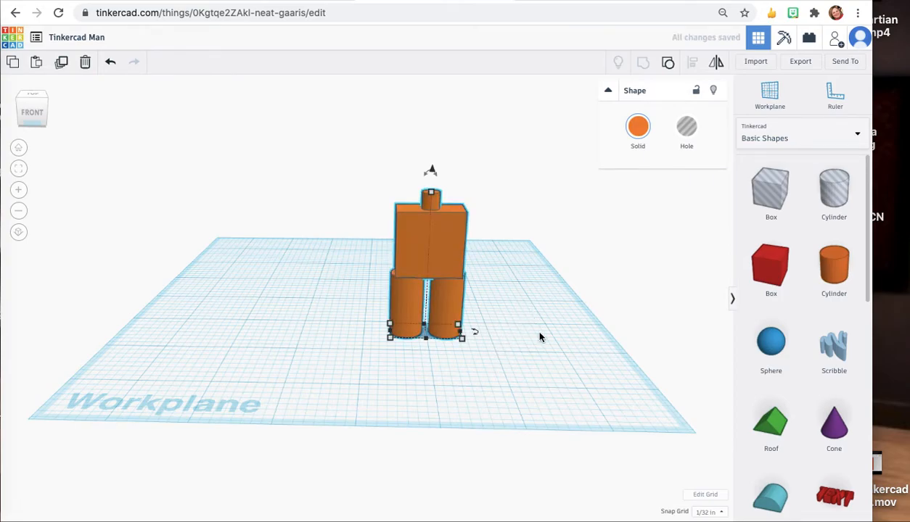
{"action": "left_click", "coordinate": [510, 334]}
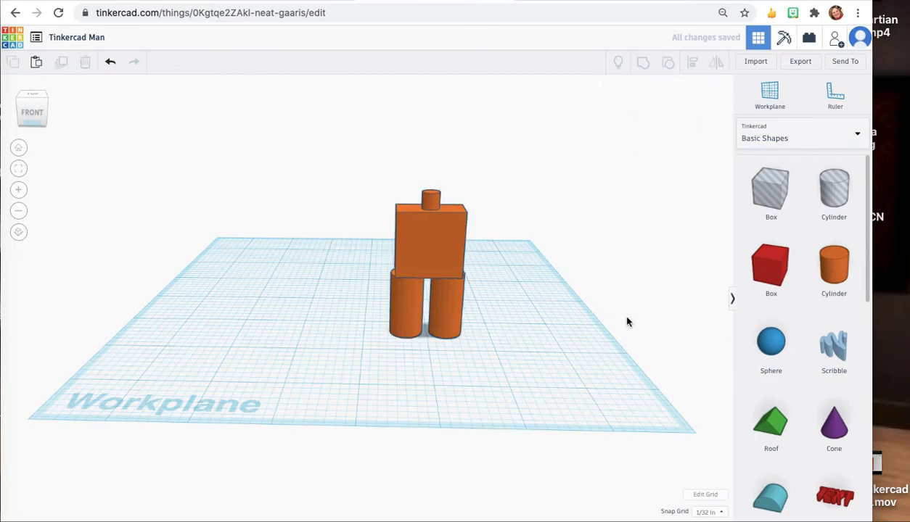
Place a sphere on the workplane beside the figure.
{"action": "left_click", "coordinate": [770, 342]}
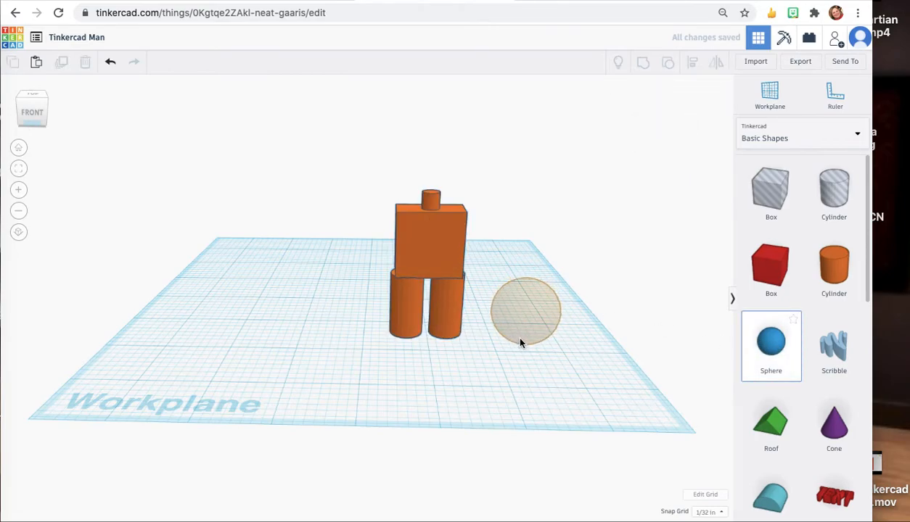
{"action": "left_click", "coordinate": [518, 339]}
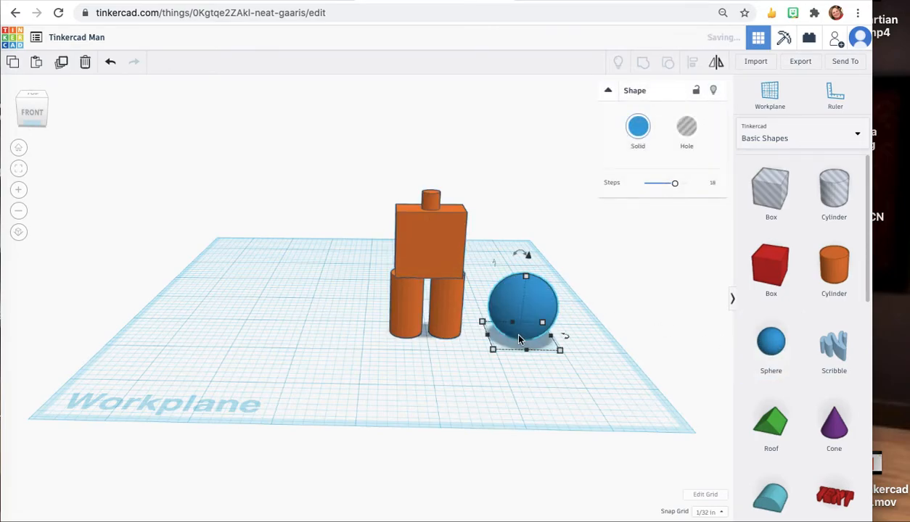
{"action": "left_click", "coordinate": [430, 198]}
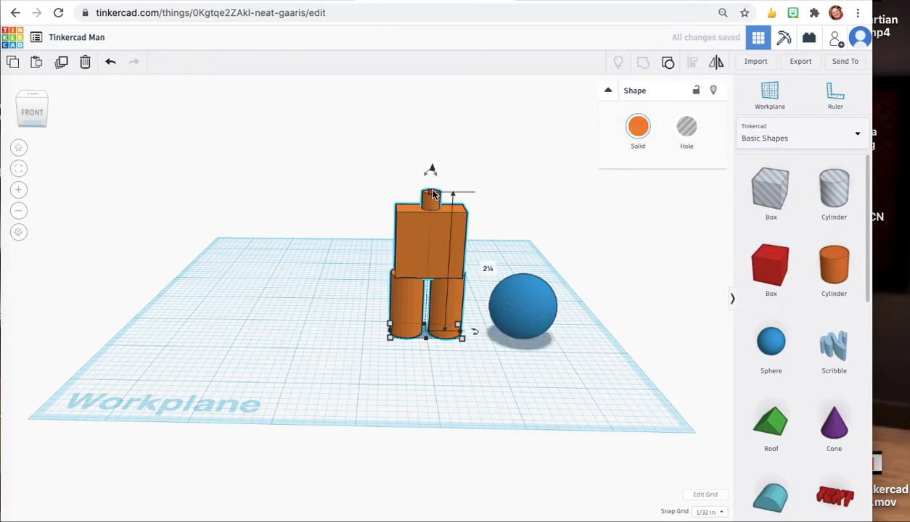
{"action": "left_click", "coordinate": [515, 294]}
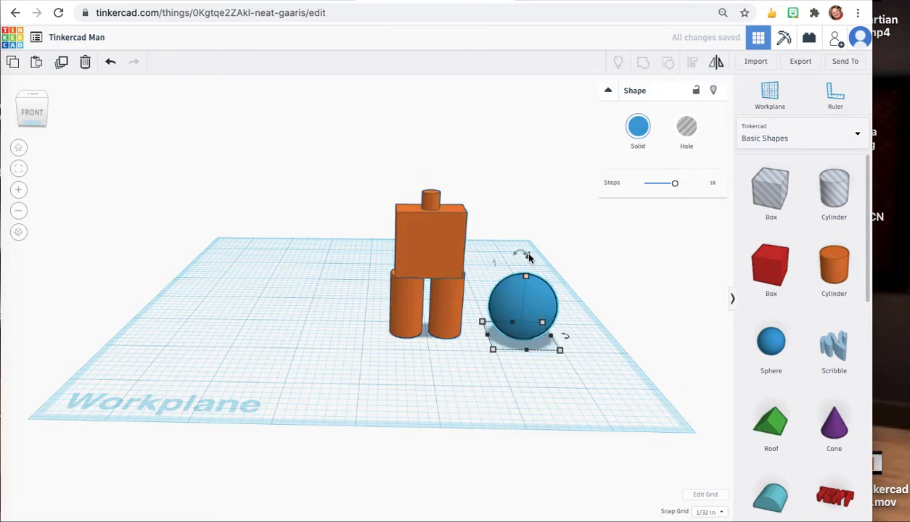
Raise the sphere above the workplane to about 2¼ in.
{"action": "left_click_drag", "start_coordinate": [528, 257], "coordinate": [511, 97]}
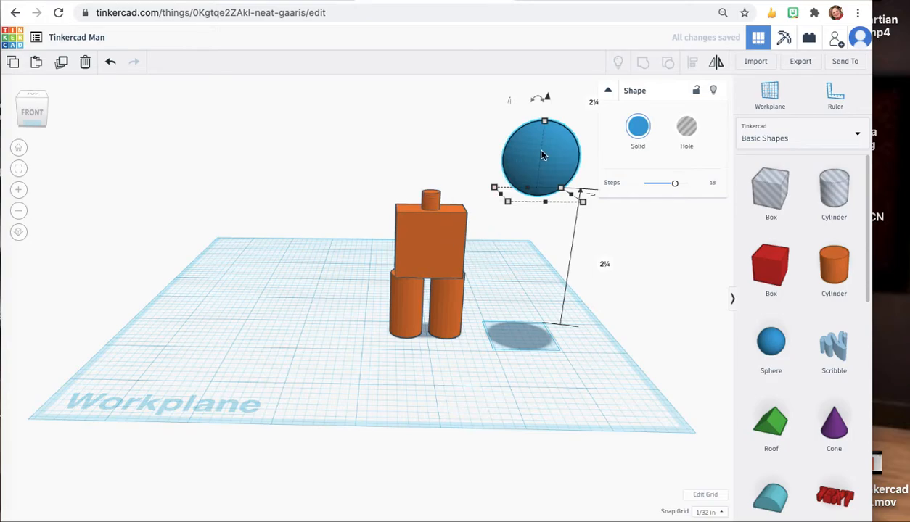
Select the sphere and the figure and align them so the sphere is centered over the figure.
{"action": "left_click", "coordinate": [426, 233], "text": "shift"}
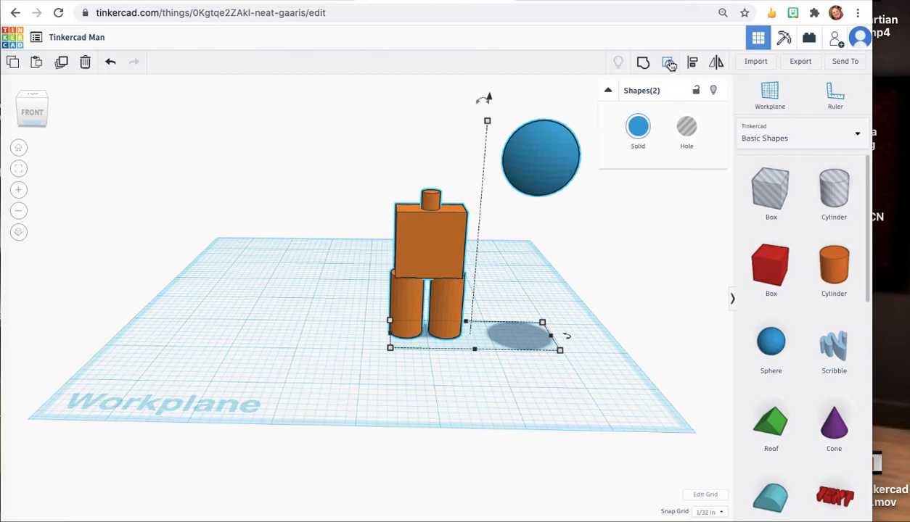
{"action": "left_click", "coordinate": [694, 64]}
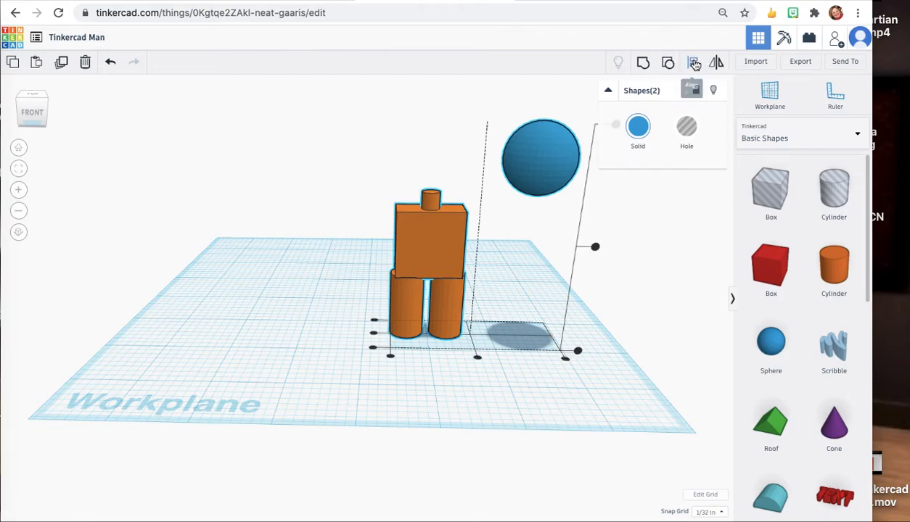
{"action": "left_click", "coordinate": [477, 359]}
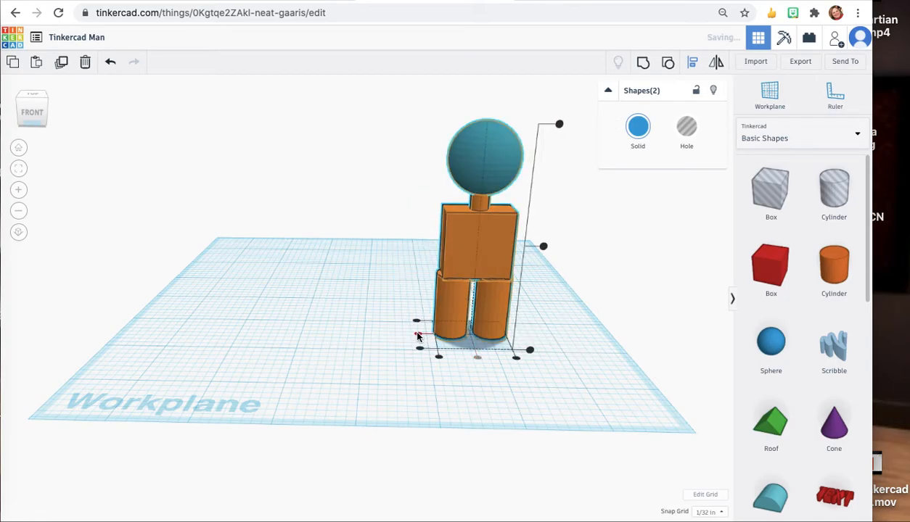
{"action": "mouse_move", "coordinate": [22, 114]}
{"action": "left_mouse_down"}
{"action": "mouse_move", "coordinate": [56, 107]}
{"action": "mouse_move", "coordinate": [57, 116]}
{"action": "mouse_move", "coordinate": [26, 118]}
{"action": "left_mouse_up"}
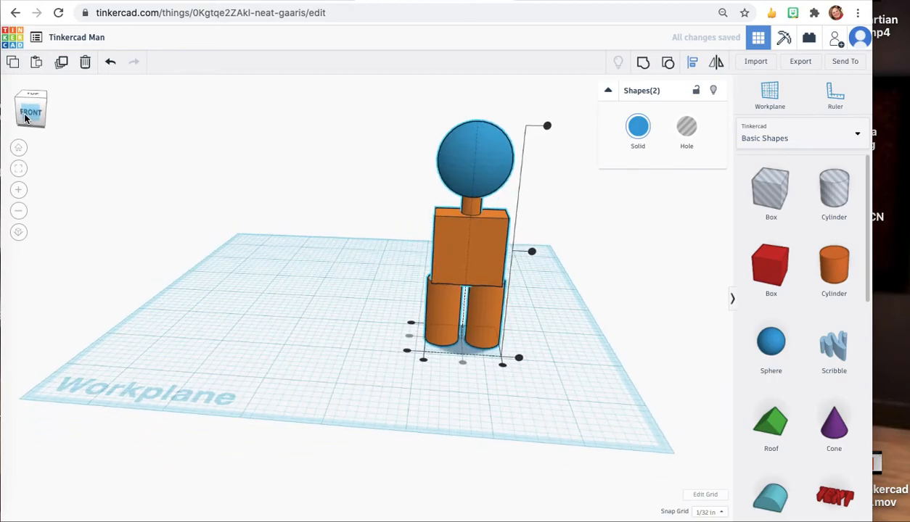
{"action": "left_click", "coordinate": [532, 253]}
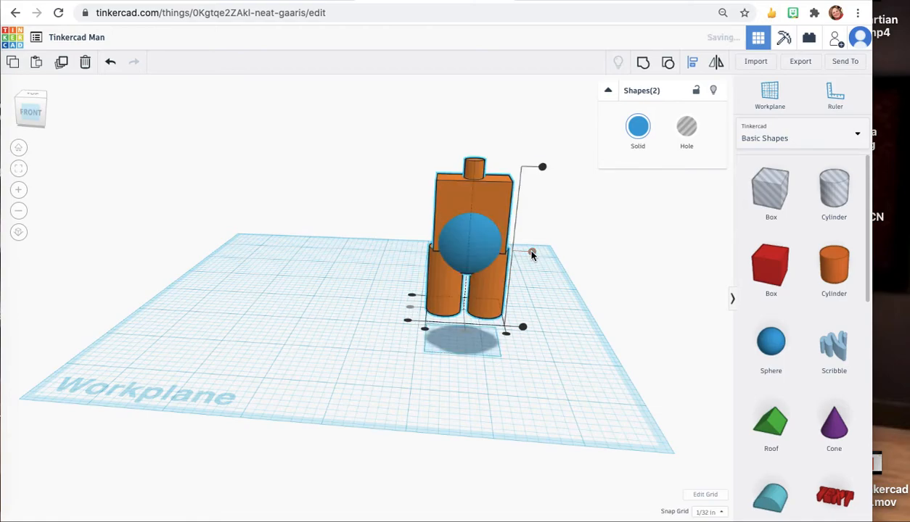
{"action": "left_click", "coordinate": [111, 64]}
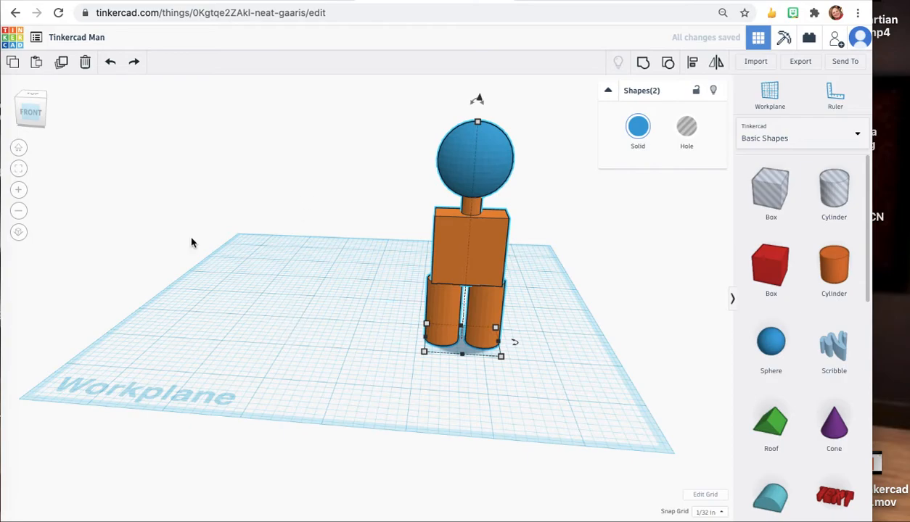
Select the sphere head and the body and group them into one shape.
{"action": "left_click", "coordinate": [31, 116]}
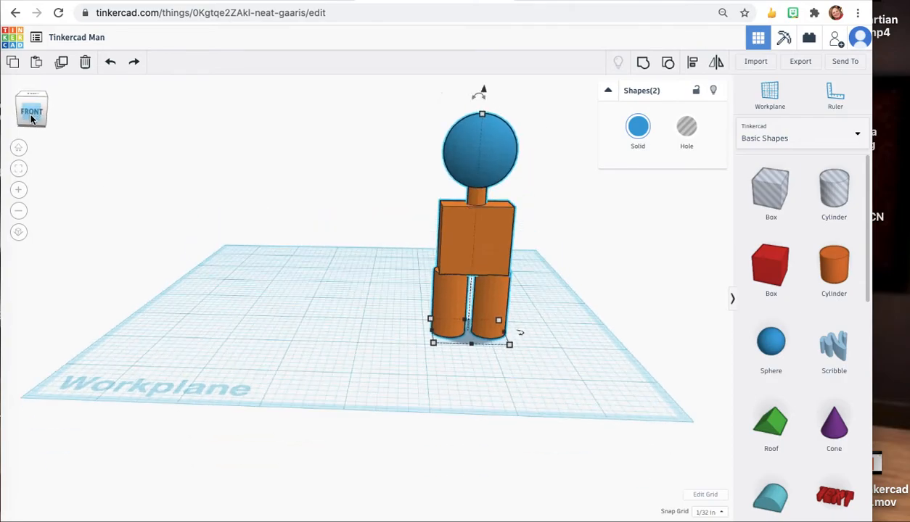
{"action": "left_click", "coordinate": [337, 346]}
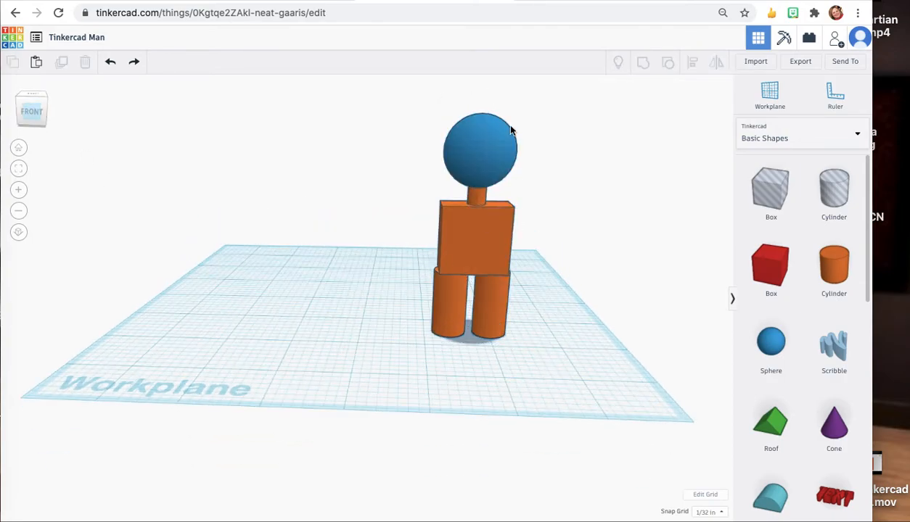
{"action": "left_click", "coordinate": [475, 136]}
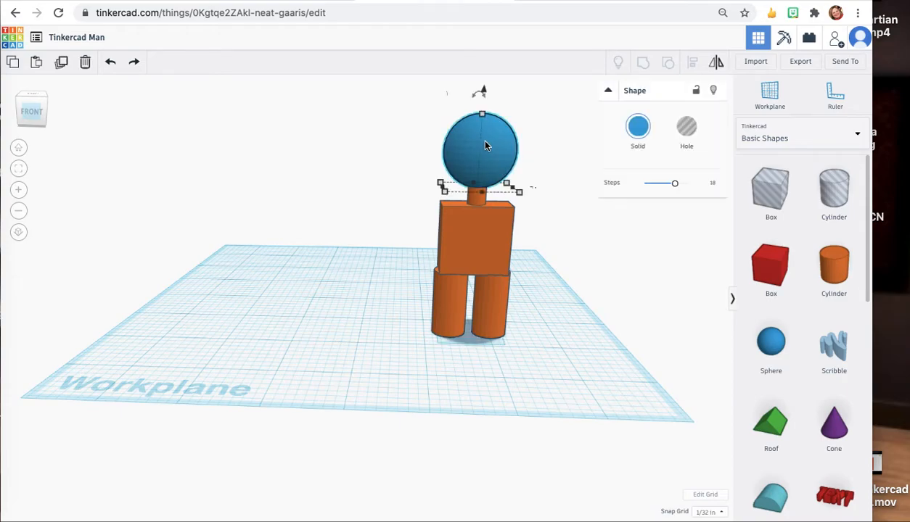
{"action": "left_click", "coordinate": [471, 234], "text": "shift"}
{"action": "left_click", "coordinate": [641, 63]}
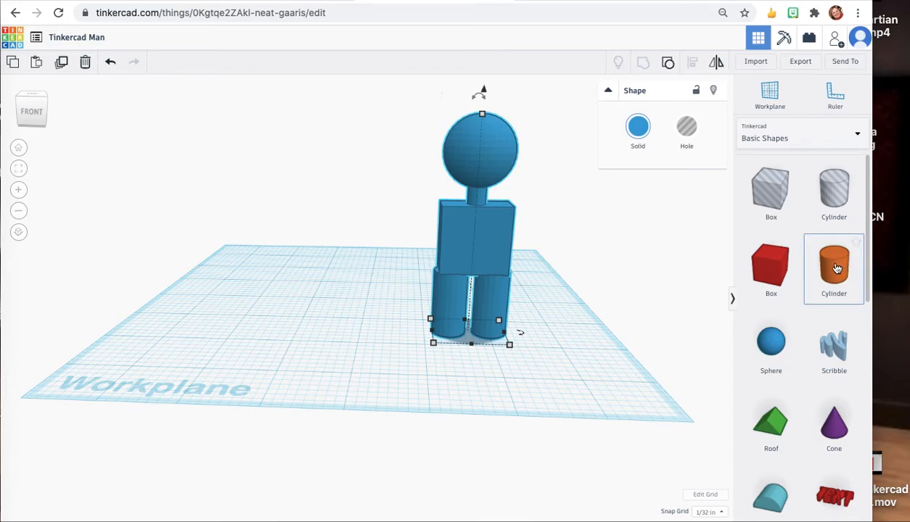
Place a new cylinder beside the figure and set its width and length to .25 in.
{"action": "left_click", "coordinate": [573, 377]}
{"action": "left_click_drag", "start_coordinate": [826, 270], "coordinate": [325, 346]}
{"action": "left_click", "coordinate": [267, 330]}
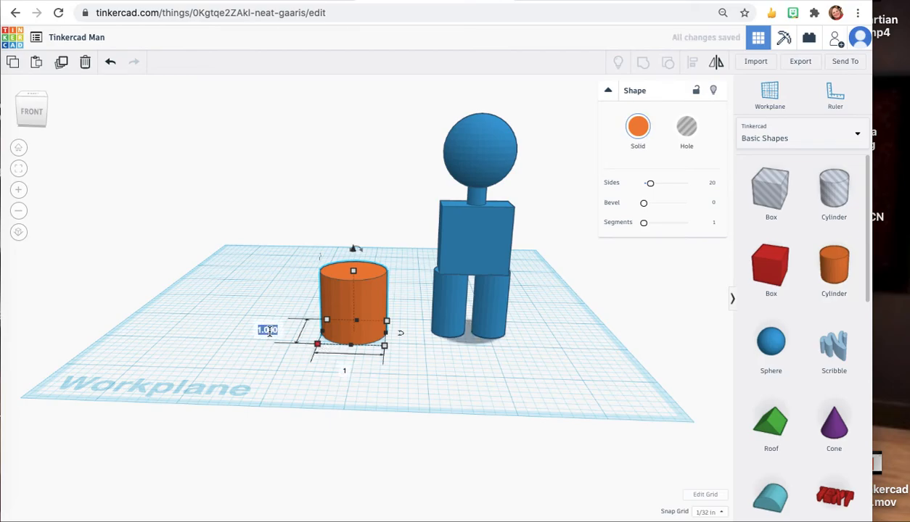
{"action": "key", "text": "BackSpace"}
{"action": "type", "text": ".25"}
{"action": "key", "text": "Tab"}
{"action": "type", "text": ".25"}
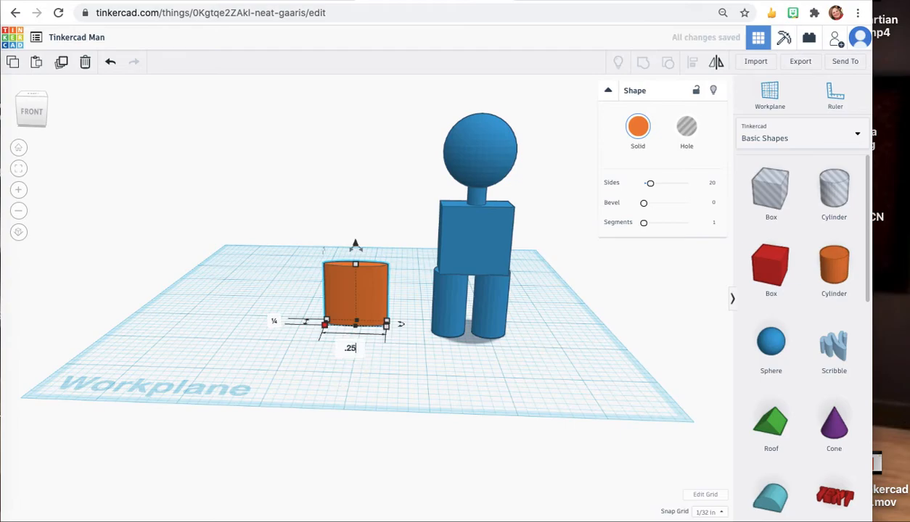
{"action": "key", "text": "Return"}
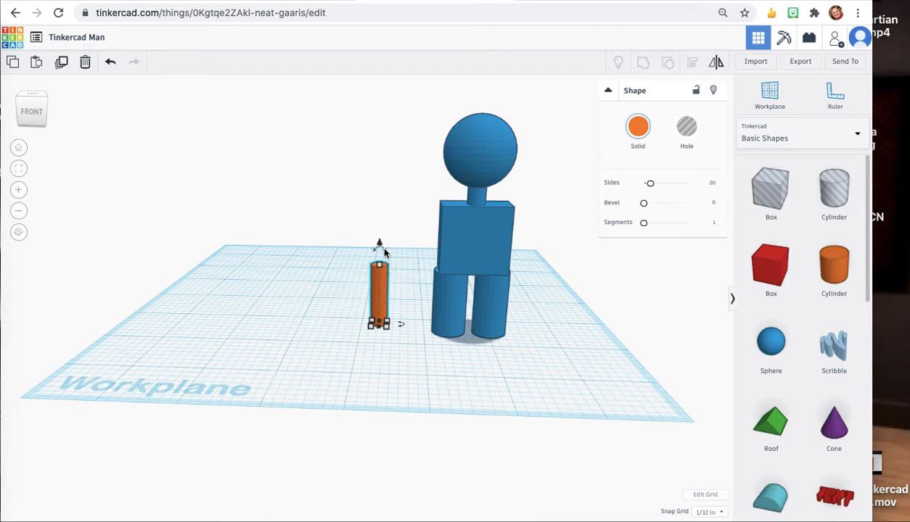
Rotate the thin cylinder -90° so it lies horizontally as an arm.
{"action": "left_click_drag", "start_coordinate": [383, 251], "coordinate": [324, 292]}
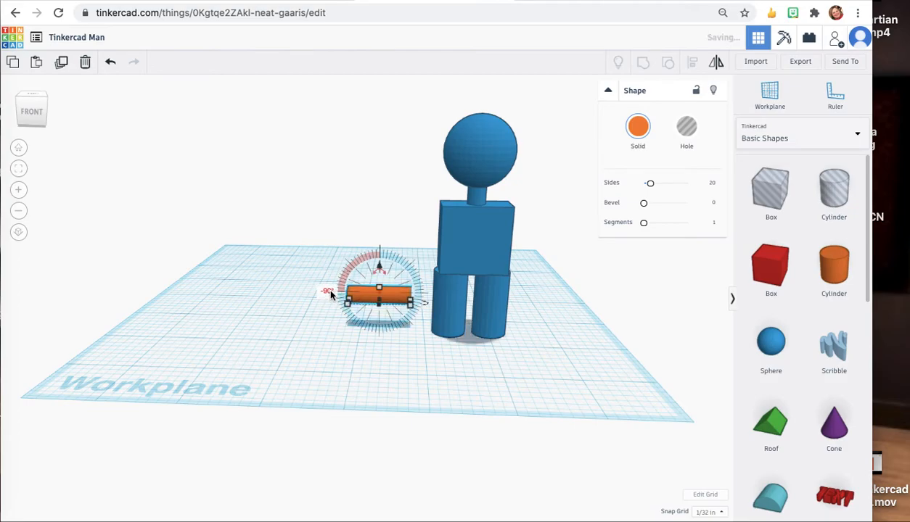
{"action": "left_click", "coordinate": [405, 354]}
{"action": "left_click", "coordinate": [385, 300]}
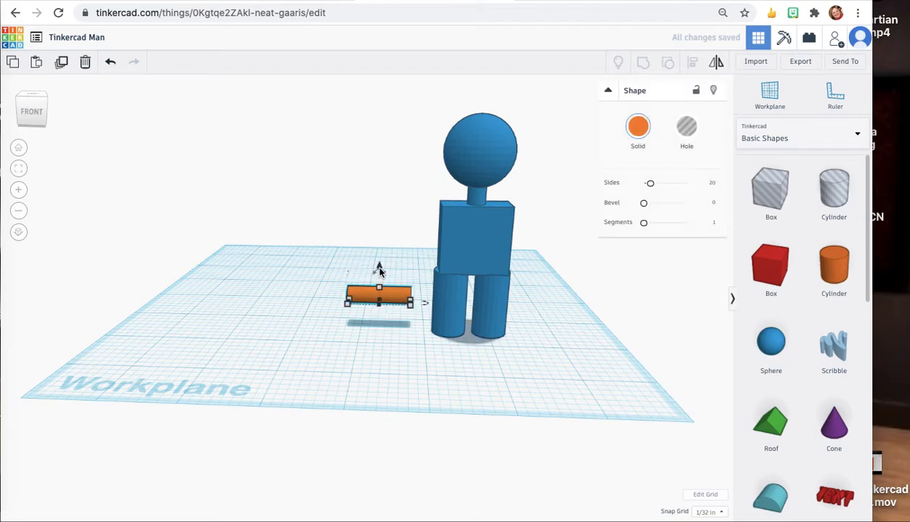
Raise the horizontal arm cylinder to shoulder height and nudge it against the left side of the body.
{"action": "left_click_drag", "start_coordinate": [378, 268], "coordinate": [386, 190]}
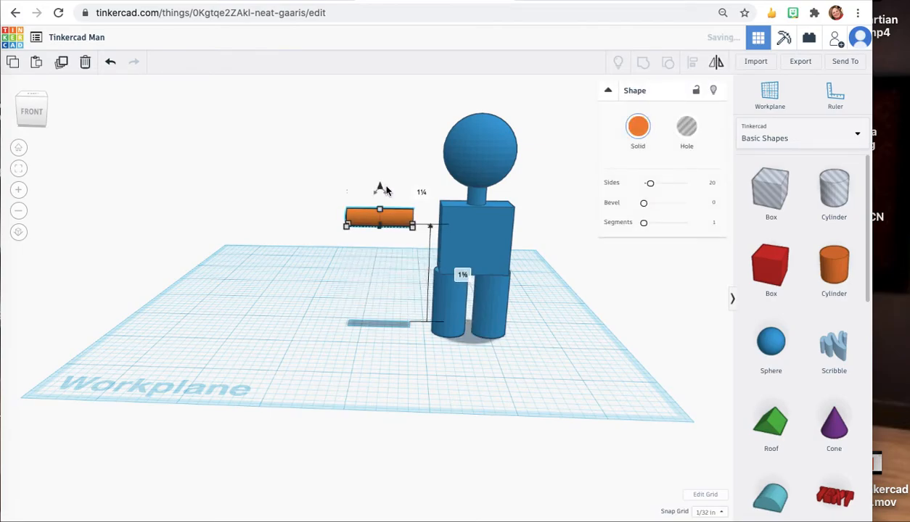
{"action": "key", "text": "Right"}
{"action": "key", "text": "Right"}
{"action": "key", "text": "Right"}
{"action": "key", "text": "Right"}
{"action": "key", "text": "Right"}
{"action": "key", "text": "Right"}
{"action": "key", "text": "Right"}
{"action": "key", "text": "Right"}
{"action": "key", "text": "Right"}
{"action": "key", "text": "Right"}
{"action": "key", "text": "Right"}
{"action": "key", "text": "Right"}
{"action": "key", "text": "Right"}
{"action": "key", "text": "Right"}
{"action": "key", "text": "Right"}
{"action": "key", "text": "Right"}
{"action": "key", "text": "Right"}
{"action": "key", "text": "Right"}
{"action": "key", "text": "Right"}
{"action": "key", "text": "Right"}
{"action": "key", "text": "Right"}
{"action": "left_click", "coordinate": [32, 111]}
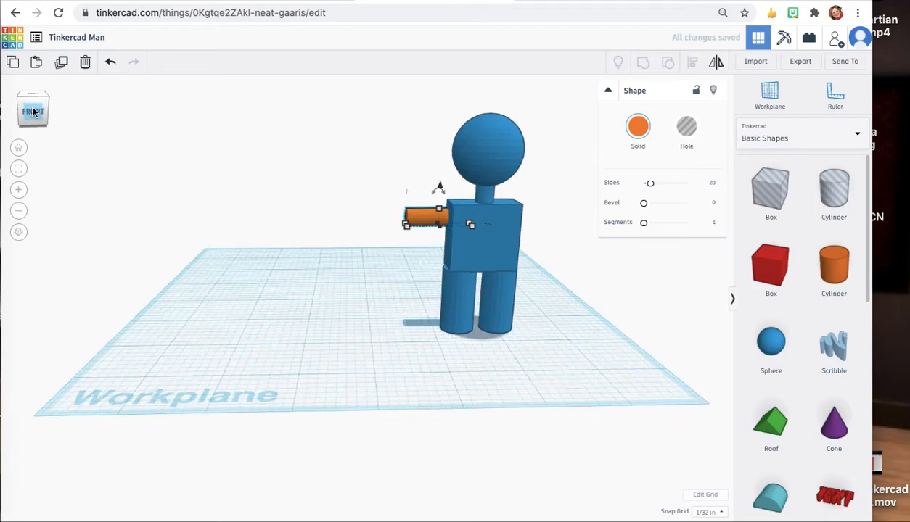
{"action": "key", "text": "Right"}
{"action": "key", "text": "Right"}
{"action": "key", "text": "Right"}
{"action": "key", "text": "Right"}
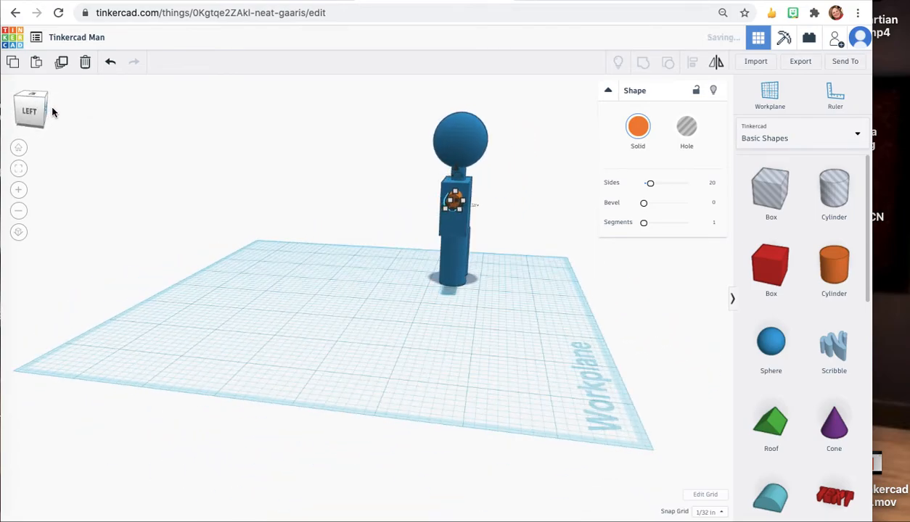
{"action": "left_click", "coordinate": [11, 111]}
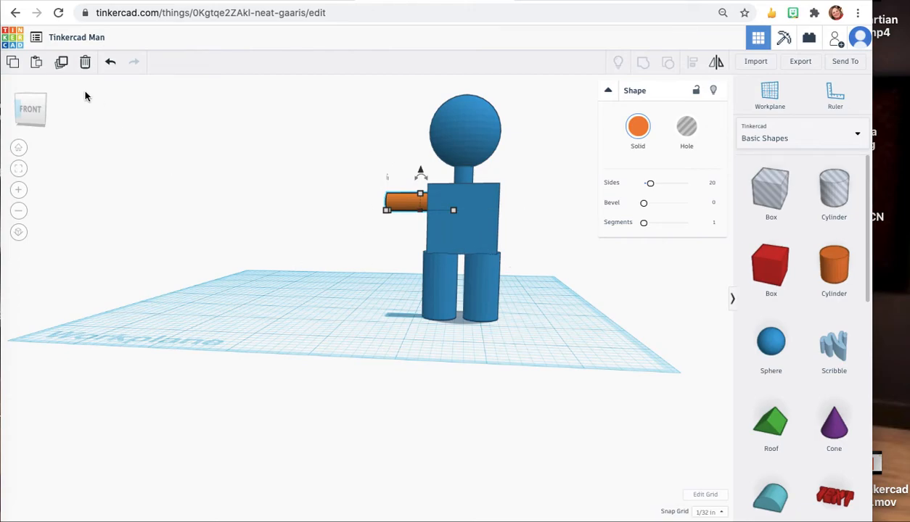
{"action": "left_click_drag", "start_coordinate": [30, 114], "coordinate": [36, 116]}
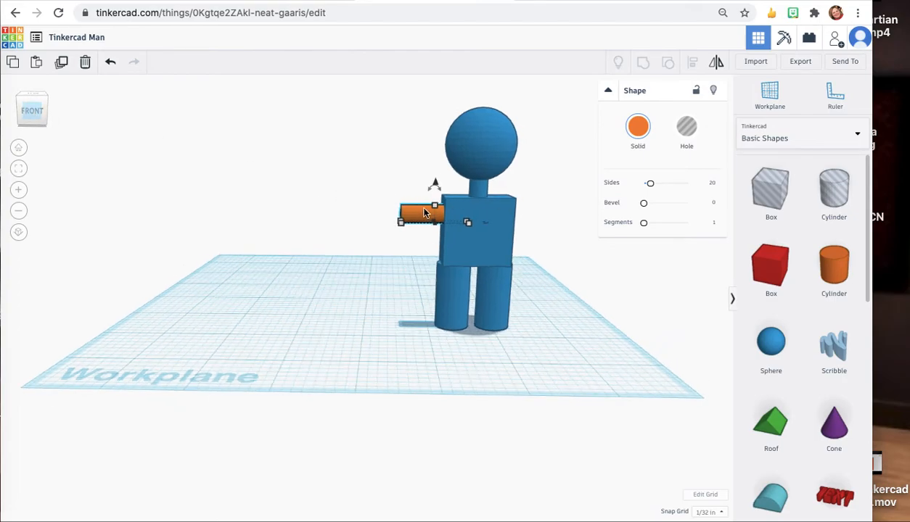
Place another cylinder on the workplane and set its width and length to .25 in.
{"action": "left_click_drag", "start_coordinate": [830, 271], "coordinate": [338, 337]}
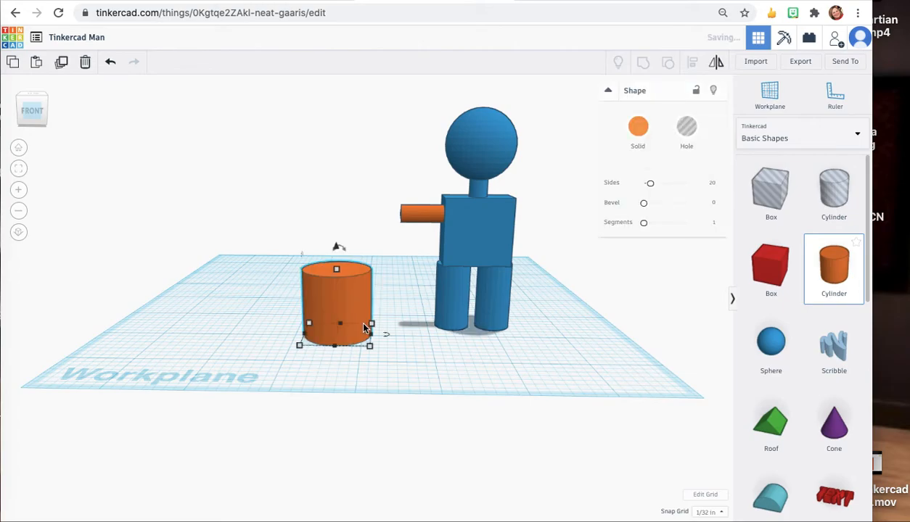
{"action": "left_click", "coordinate": [248, 333]}
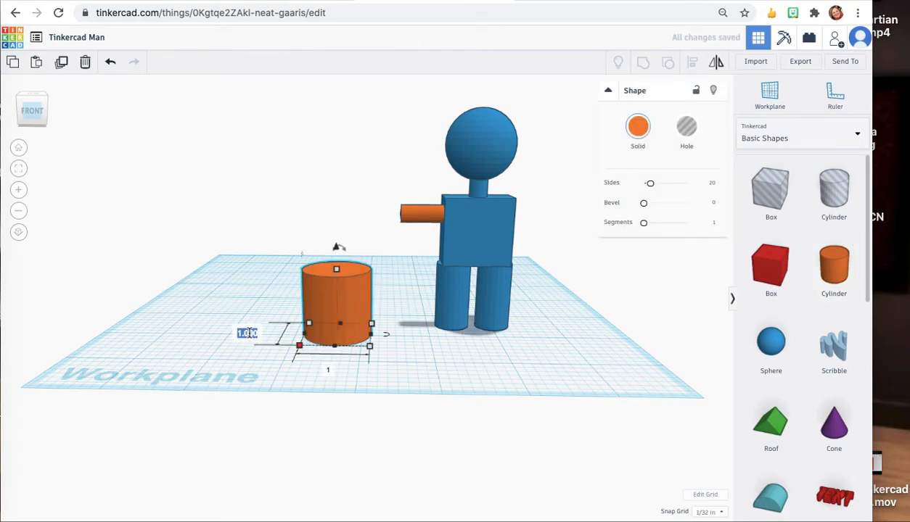
{"action": "key", "text": "BackSpace"}
{"action": "type", "text": ".25"}
{"action": "key", "text": "Return"}
{"action": "type", "text": ".25"}
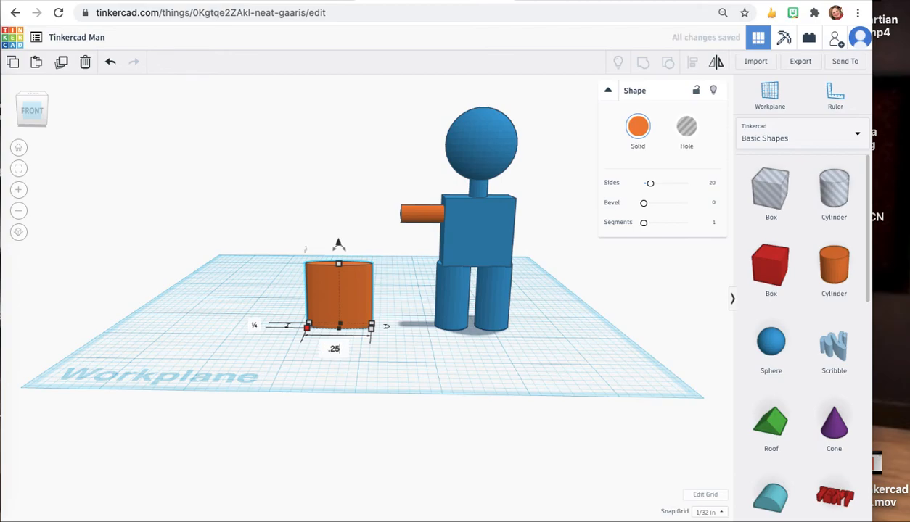
{"action": "key", "text": "Return"}
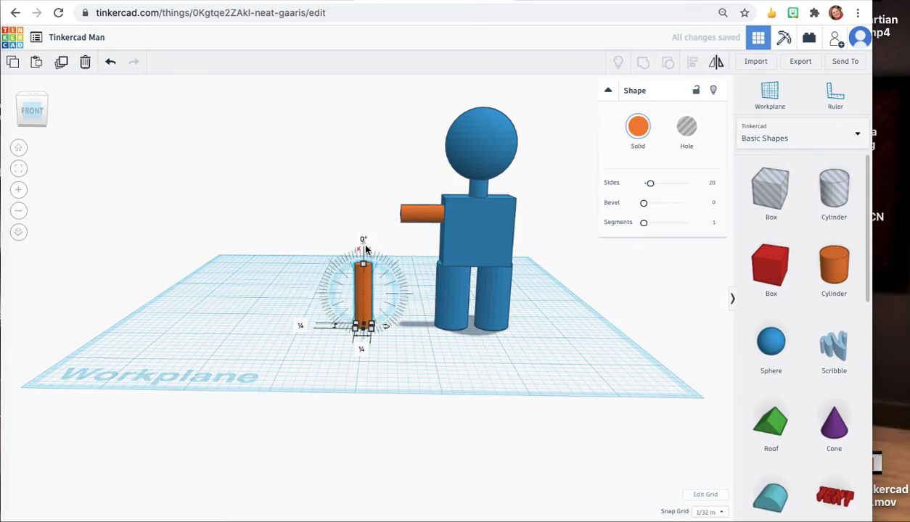
Raise the upright cylinder and nudge it onto the outer end of the arm as a forearm.
{"action": "left_click_drag", "start_coordinate": [361, 244], "coordinate": [367, 127]}
{"action": "key", "text": "Right"}
{"action": "key", "text": "Right"}
{"action": "key", "text": "Right"}
{"action": "key", "text": "Right"}
{"action": "key", "text": "Right"}
{"action": "key", "text": "Right"}
{"action": "key", "text": "Right"}
{"action": "key", "text": "Right"}
{"action": "key", "text": "Right"}
{"action": "key", "text": "Right"}
{"action": "key", "text": "Right"}
{"action": "key", "text": "Right"}
{"action": "key", "text": "Right"}
{"action": "key", "text": "Right"}
{"action": "key", "text": "Right"}
{"action": "key", "text": "Right"}
{"action": "key", "text": "Right"}
{"action": "key", "text": "Right"}
{"action": "key", "text": "Right"}
{"action": "key", "text": "Right"}
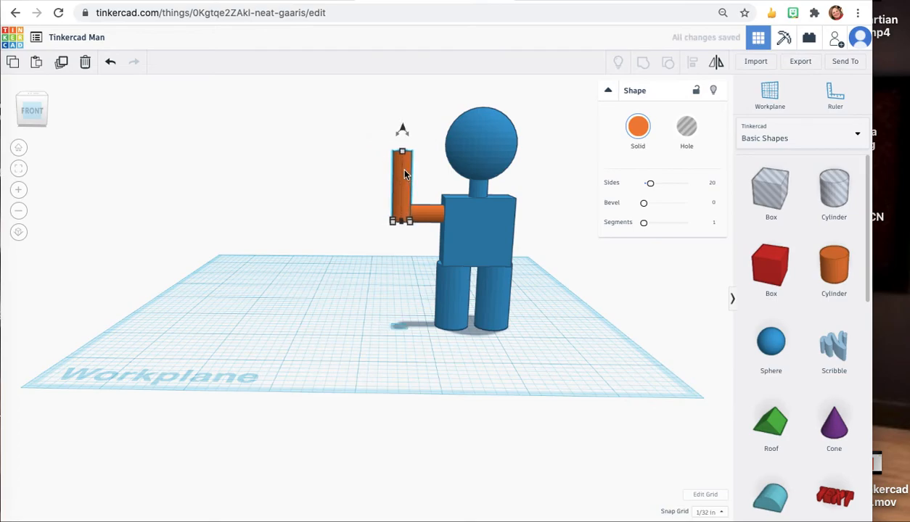
{"action": "left_click", "coordinate": [20, 109]}
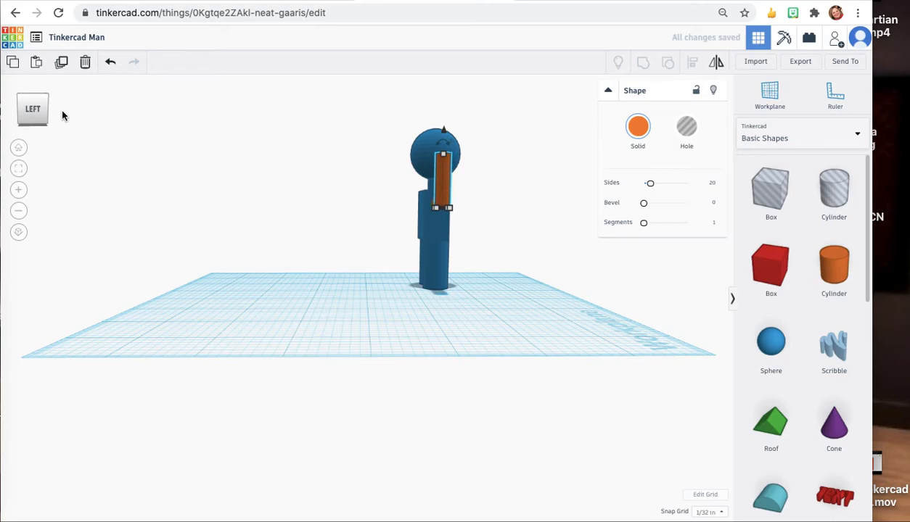
{"action": "left_click", "coordinate": [5, 110]}
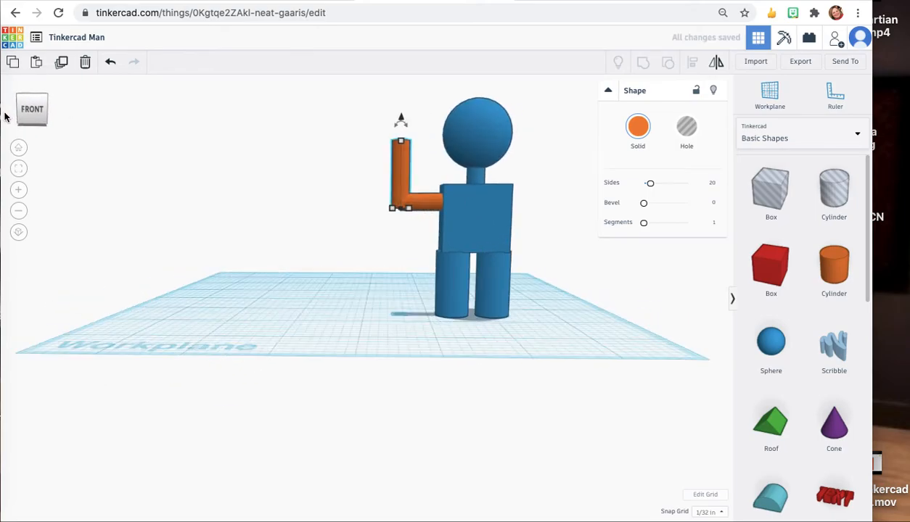
{"action": "left_click_drag", "start_coordinate": [4, 117], "coordinate": [4, 120]}
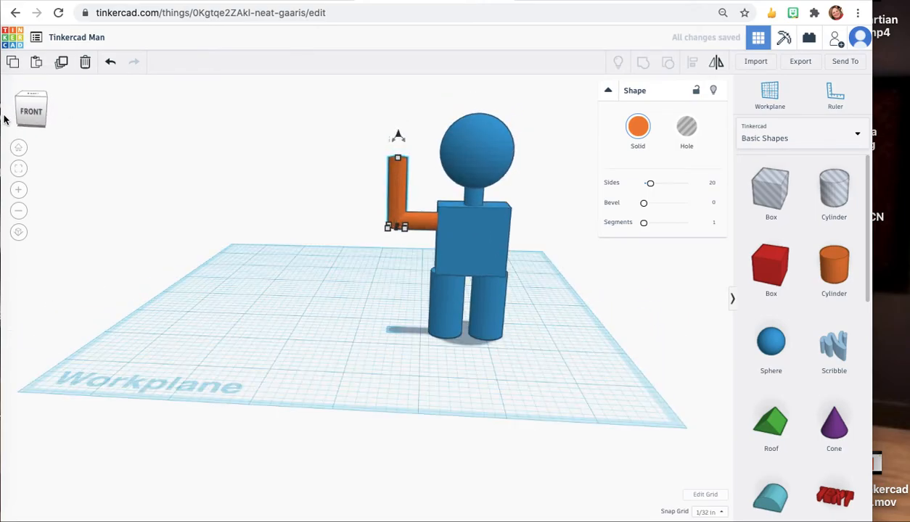
Select the arm and forearm cylinders and group them into one L-shaped arm.
{"action": "left_click", "coordinate": [286, 302]}
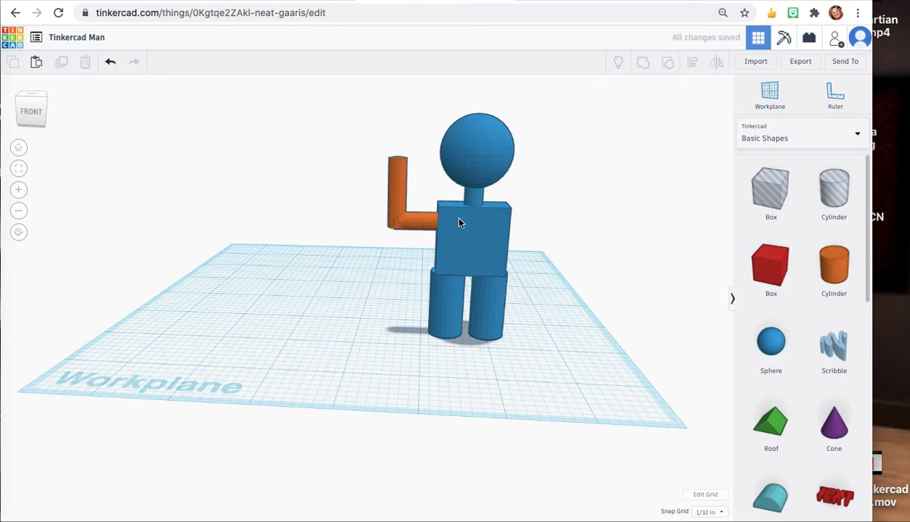
{"action": "left_click", "coordinate": [418, 225]}
{"action": "left_click", "coordinate": [396, 186]}
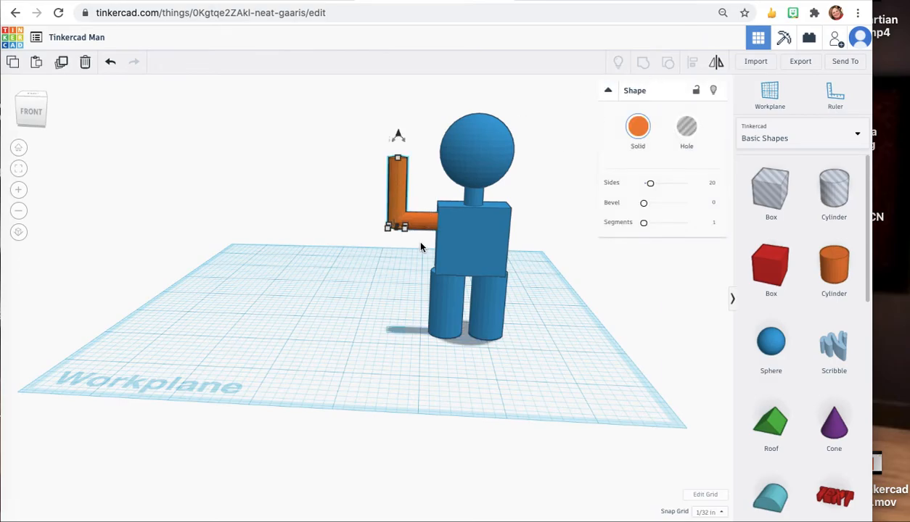
{"action": "left_click", "coordinate": [421, 219], "text": "shift"}
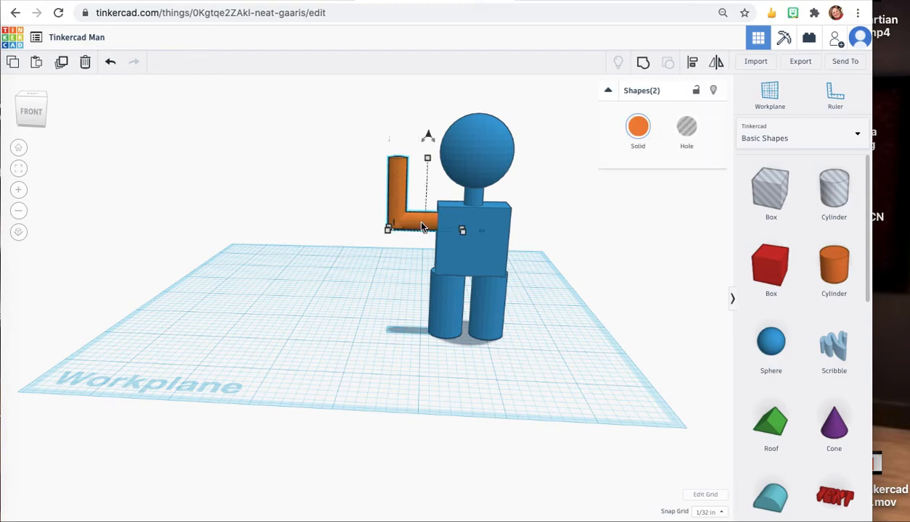
{"action": "left_click", "coordinate": [644, 64]}
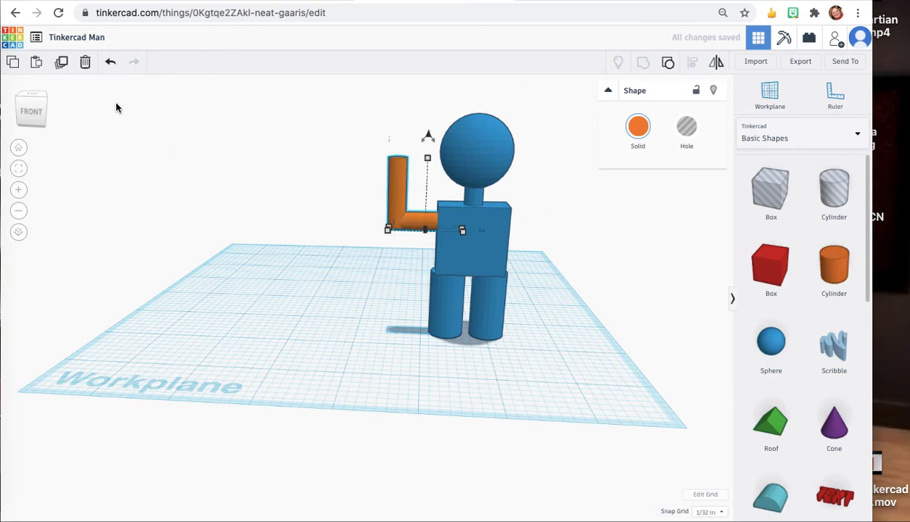
Duplicate the L-shaped arm and nudge the copy across to the body's right side.
{"action": "left_click", "coordinate": [62, 63]}
{"action": "key", "text": "Right"}
{"action": "key", "text": "Right"}
{"action": "key", "text": "Right"}
{"action": "key", "text": "Right"}
{"action": "key", "text": "Right"}
{"action": "key", "text": "Right"}
{"action": "key", "text": "Right"}
{"action": "key", "text": "Right"}
{"action": "key", "text": "Right"}
{"action": "key", "text": "Right"}
{"action": "key", "text": "Right"}
{"action": "key", "text": "Right"}
{"action": "key", "text": "Right"}
{"action": "key", "text": "Right"}
{"action": "key", "text": "Right"}
{"action": "key", "text": "Right"}
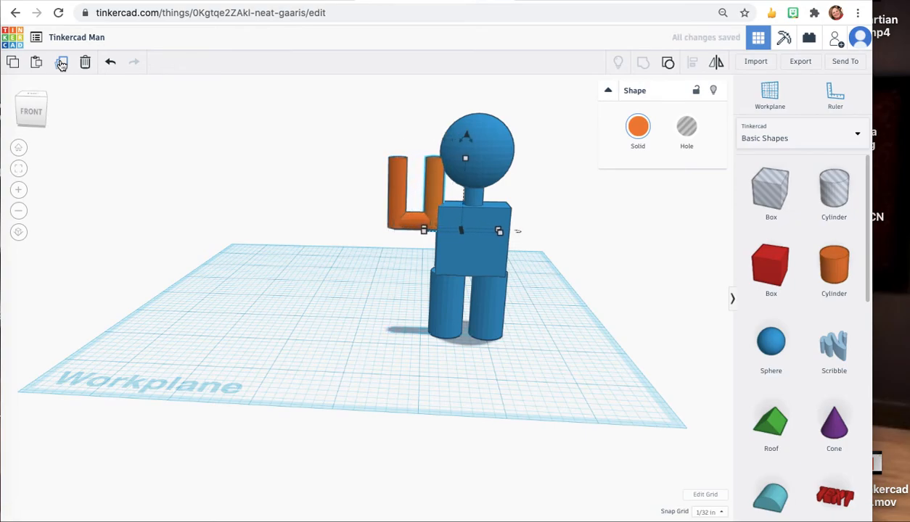
{"action": "key", "text": "Right"}
{"action": "key", "text": "Right"}
{"action": "key", "text": "Right"}
{"action": "key", "text": "Right"}
{"action": "key", "text": "Right"}
{"action": "key", "text": "Right"}
{"action": "key", "text": "Right"}
{"action": "key", "text": "Right"}
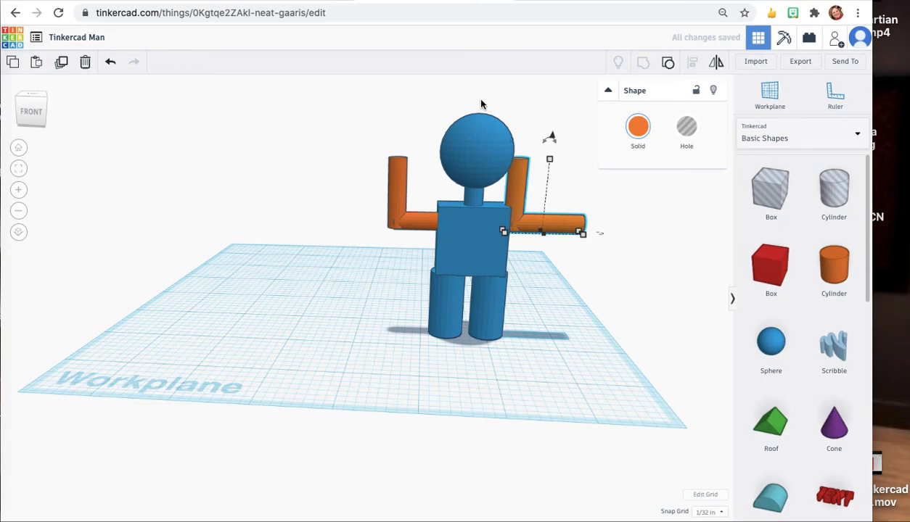
Mirror the copied arm left-to-right so its forearm stands at the outer end on the body's right side.
{"action": "left_click", "coordinate": [716, 65]}
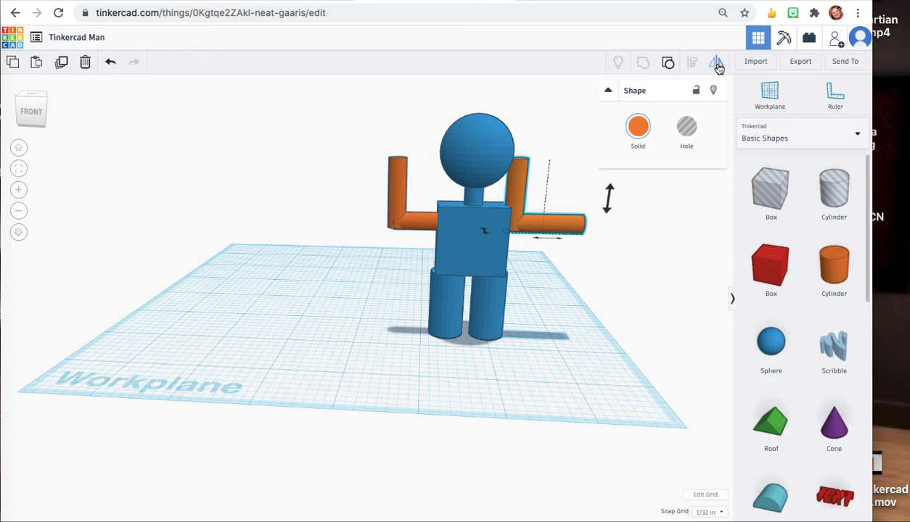
{"action": "left_click", "coordinate": [609, 199]}
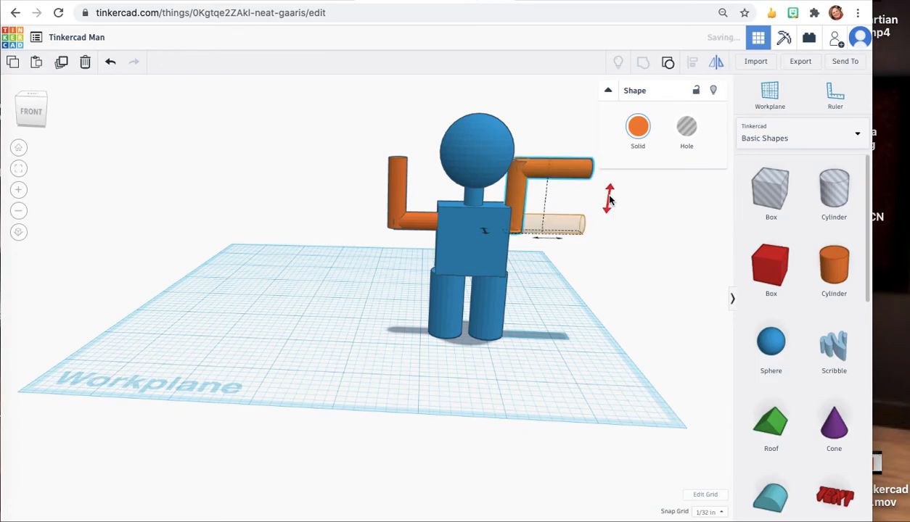
{"action": "left_click", "coordinate": [610, 199]}
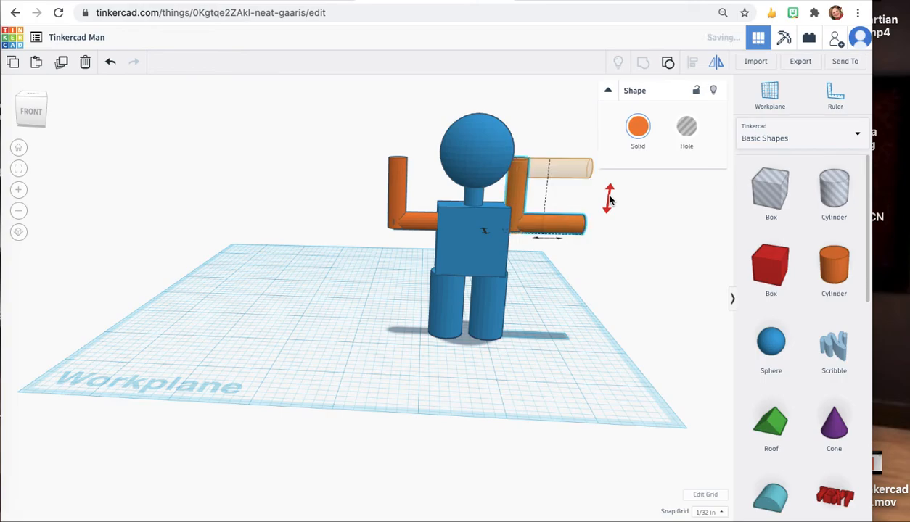
{"action": "left_click", "coordinate": [33, 111]}
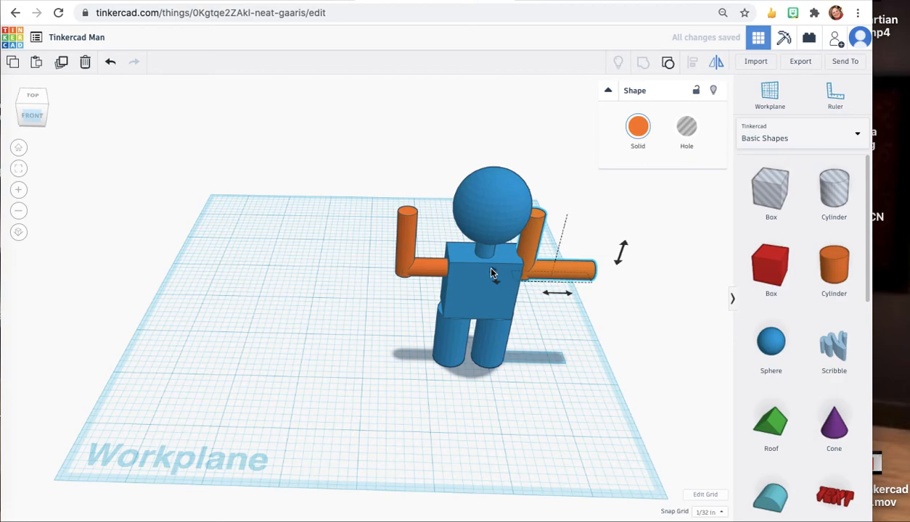
{"action": "left_click", "coordinate": [495, 274]}
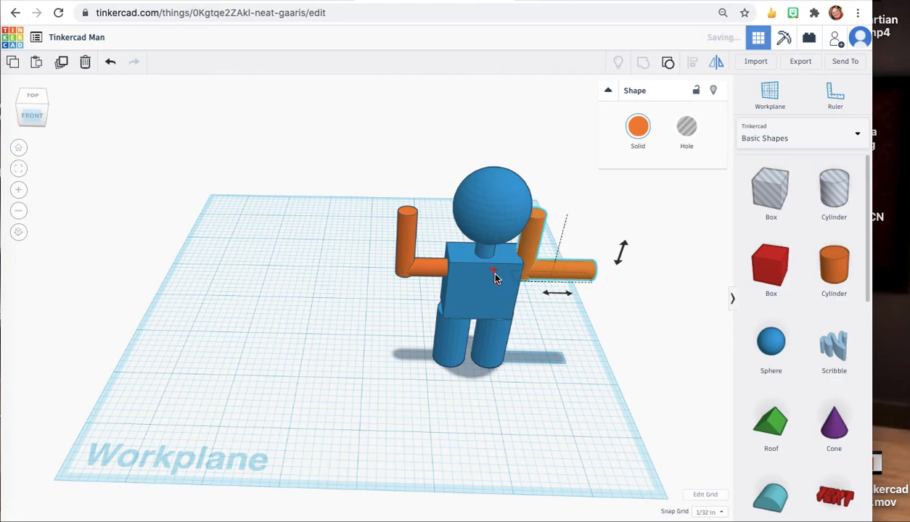
{"action": "left_click", "coordinate": [555, 295]}
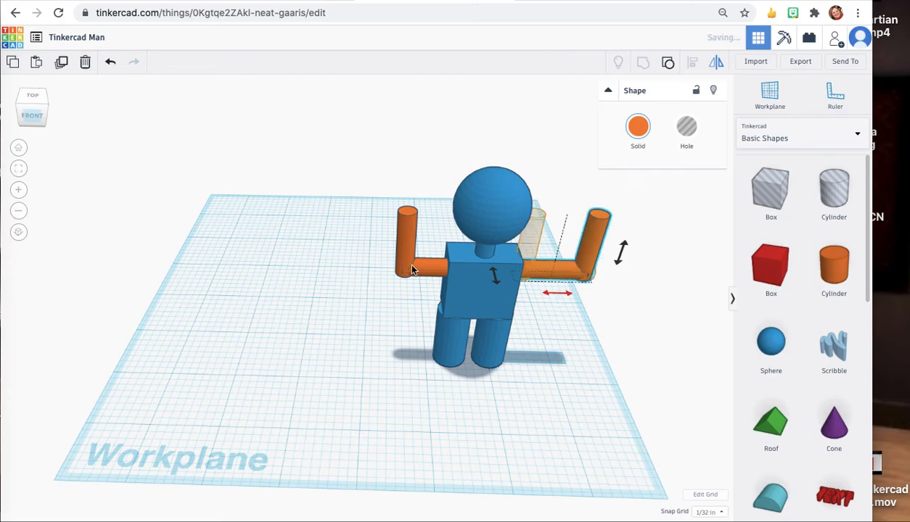
Nudge the mirrored arm sideways until its inner end meets the right side of the body.
{"action": "left_click", "coordinate": [35, 114]}
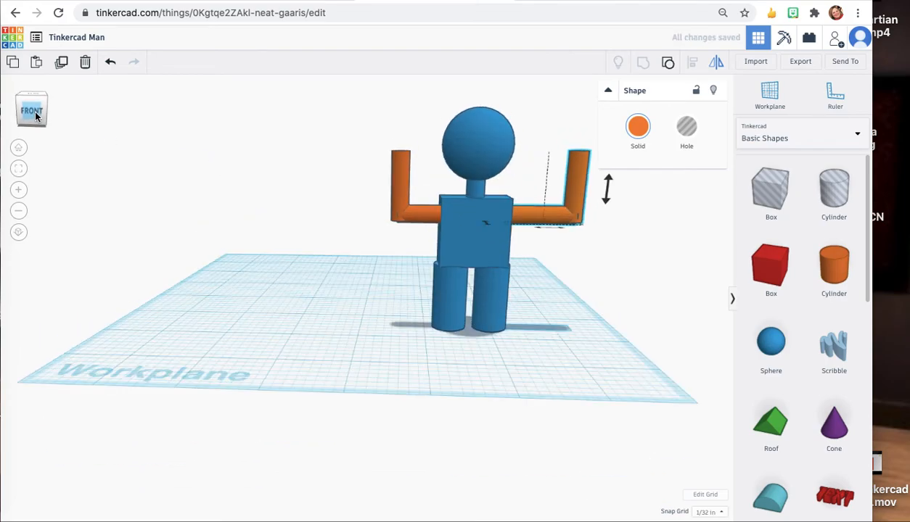
{"action": "key", "text": "Left"}
{"action": "key", "text": "Left"}
{"action": "key", "text": "Left"}
{"action": "key", "text": "Left"}
{"action": "key", "text": "Left"}
{"action": "key", "text": "Left"}
{"action": "key", "text": "Left"}
{"action": "key", "text": "Left"}
{"action": "key", "text": "Left"}
{"action": "key", "text": "Left"}
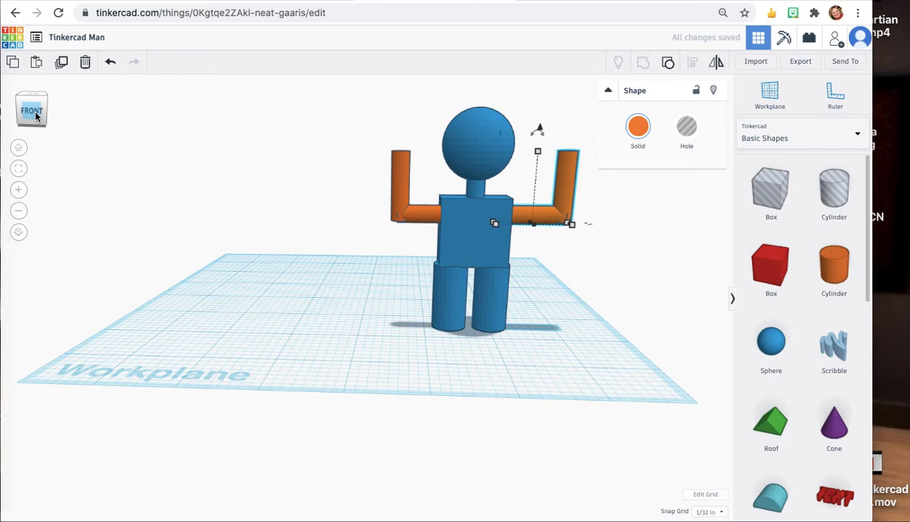
{"action": "key", "text": "Left"}
{"action": "key", "text": "Left"}
{"action": "key", "text": "Left"}
{"action": "key", "text": "Left"}
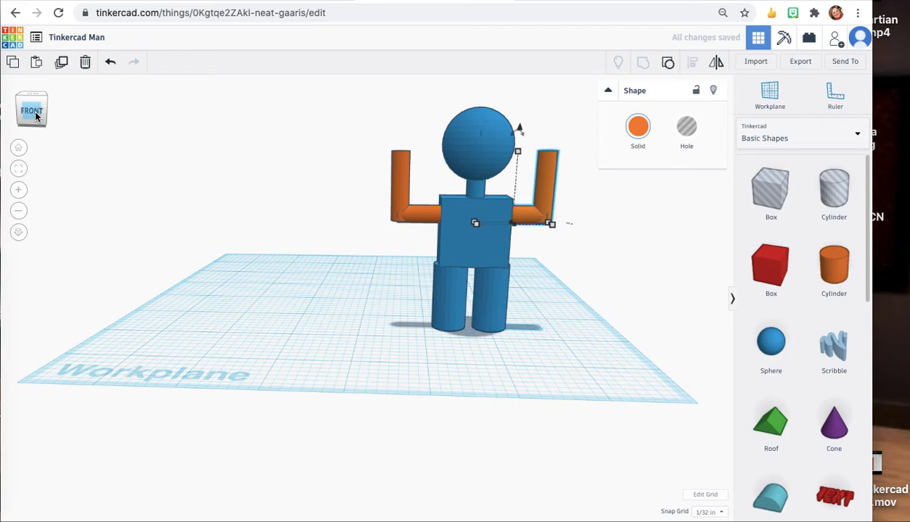
{"action": "key", "text": "Right"}
{"action": "key", "text": "Right"}
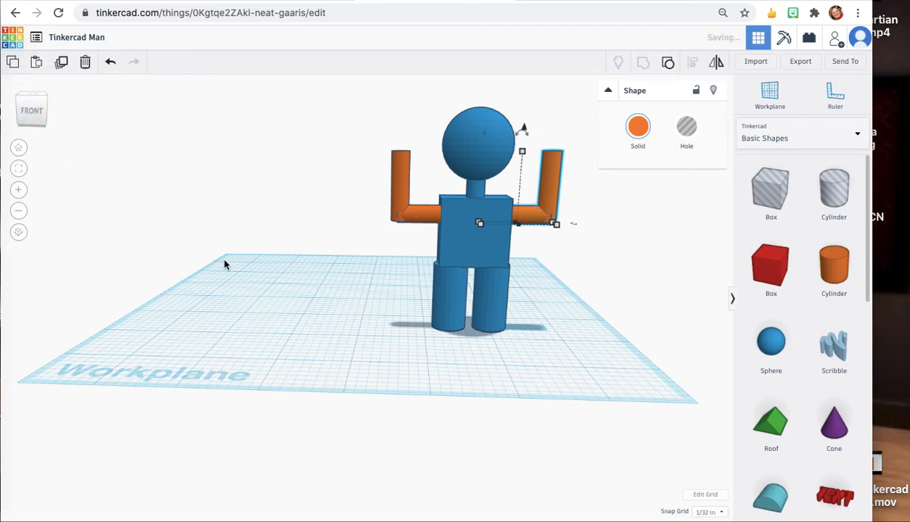
Select the body together with both arms and group them into a single figure.
{"action": "left_click", "coordinate": [222, 261]}
{"action": "mouse_move", "coordinate": [27, 102]}
{"action": "left_mouse_down"}
{"action": "mouse_move", "coordinate": [0, 112]}
{"action": "mouse_move", "coordinate": [0, 122]}
{"action": "mouse_move", "coordinate": [32, 110]}
{"action": "left_mouse_up"}
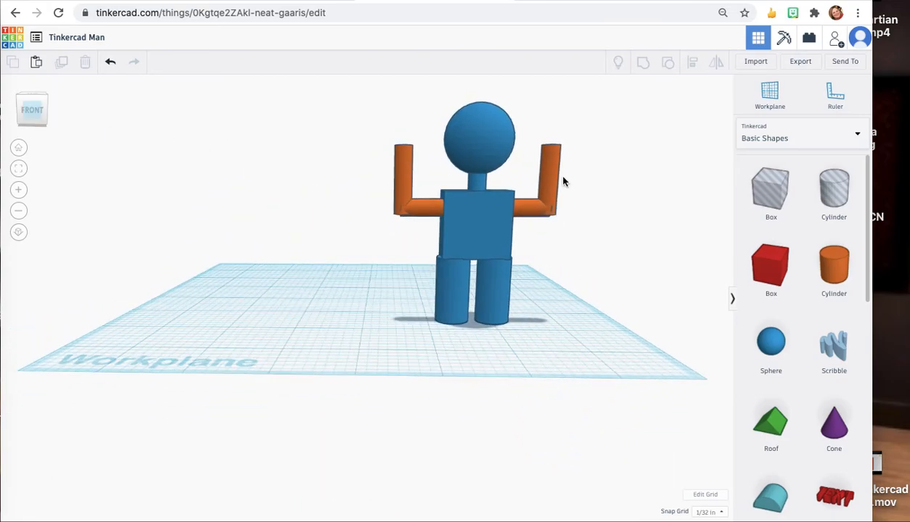
{"action": "left_click", "coordinate": [477, 216]}
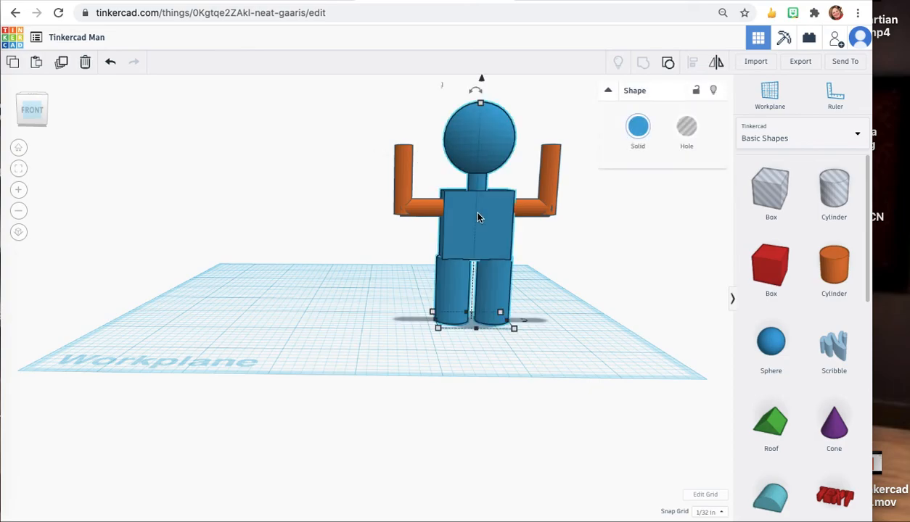
{"action": "left_click", "coordinate": [404, 205], "text": "shift"}
{"action": "left_click", "coordinate": [525, 205], "text": "shift"}
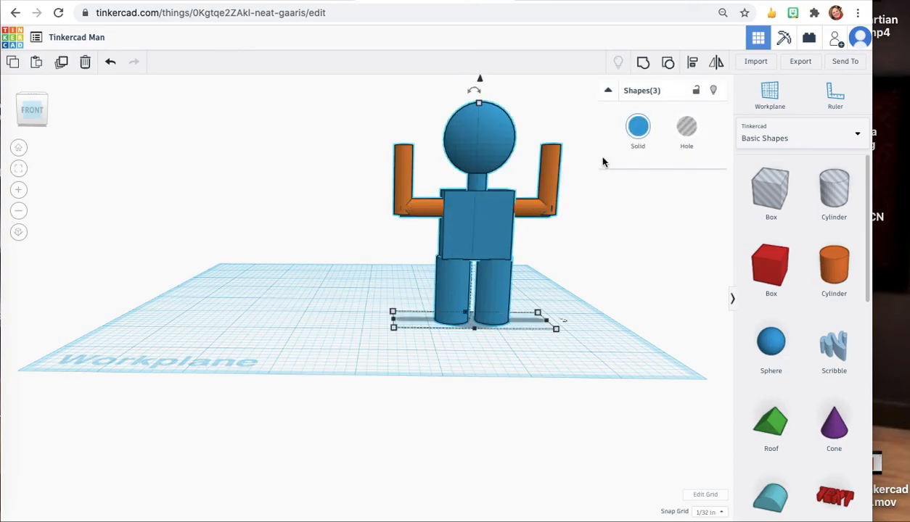
{"action": "left_click", "coordinate": [644, 65]}
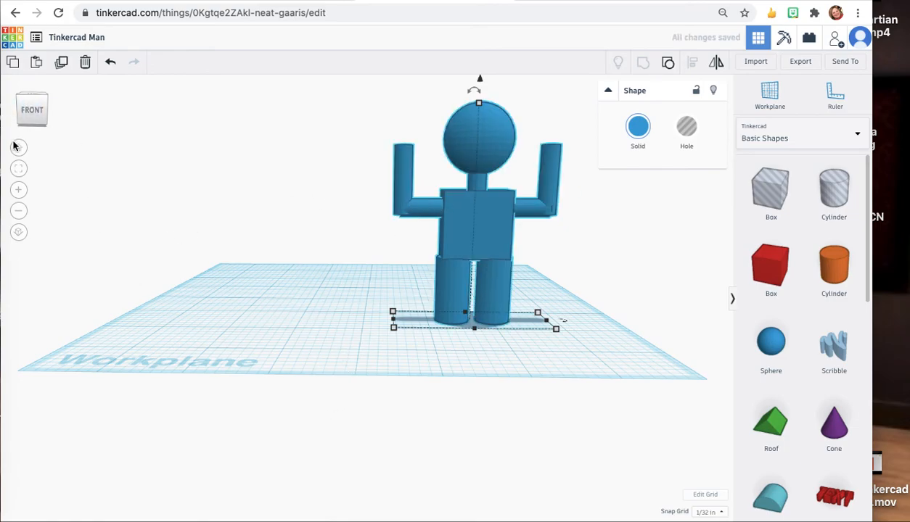
Capture a screenshot of the finished figure in the front view.
{"action": "left_click", "coordinate": [222, 270]}
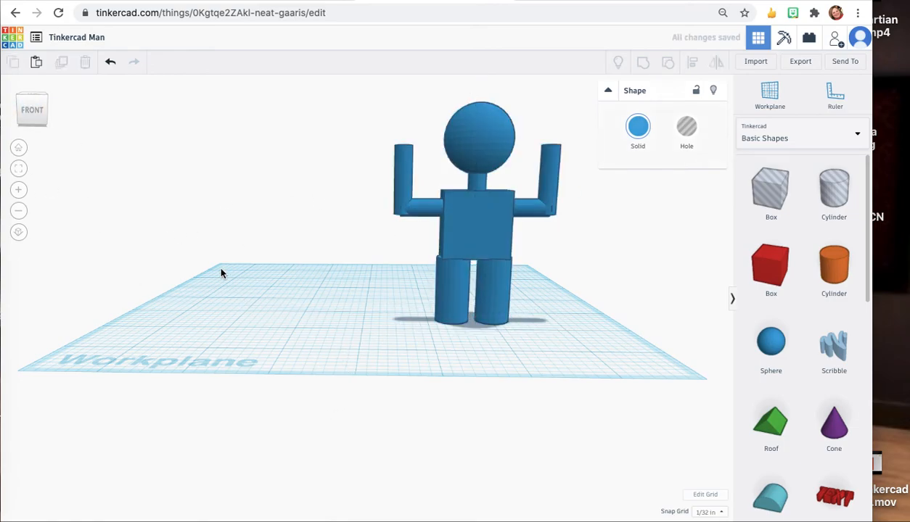
{"action": "left_click", "coordinate": [19, 149]}
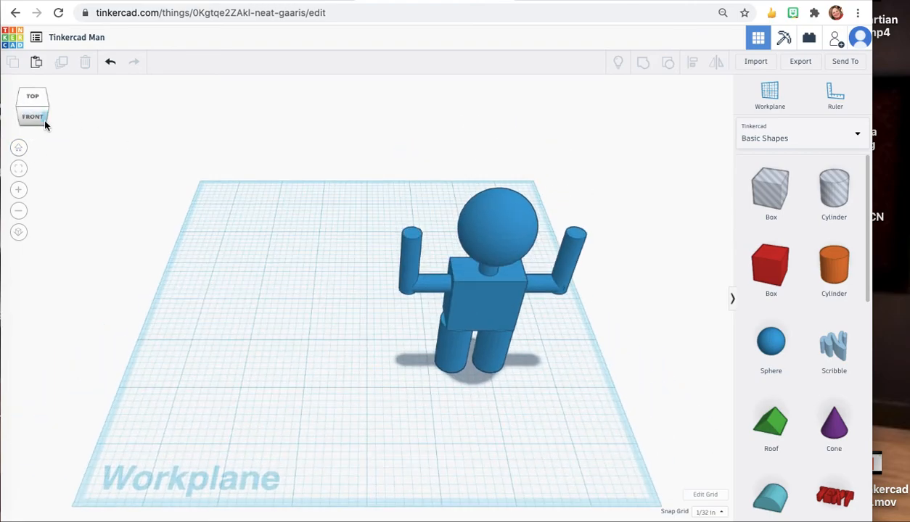
{"action": "left_click", "coordinate": [42, 121]}
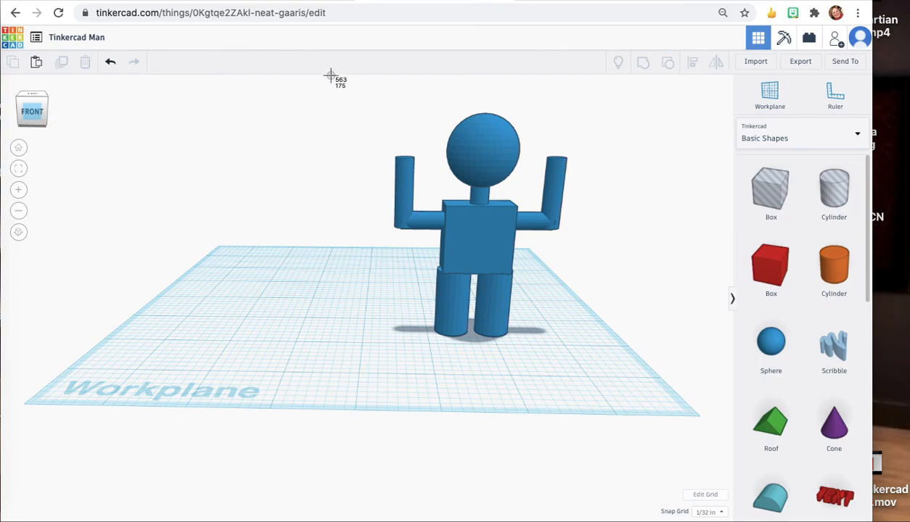
{"action": "left_click_drag", "start_coordinate": [333, 78], "coordinate": [627, 401]}
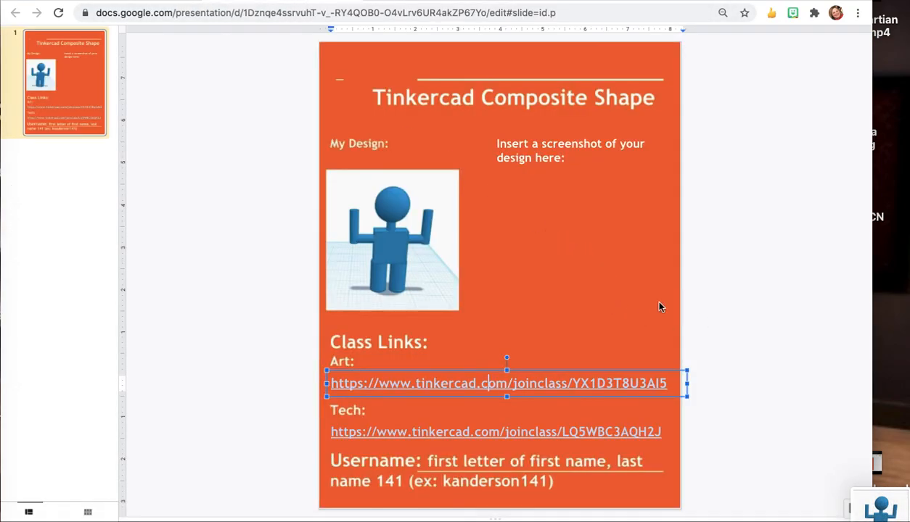
Switch to the Google Slides assignment and insert the screenshot under 'Insert a screenshot of your design here:'.
{"action": "left_click", "coordinate": [658, 307]}
{"action": "left_click", "coordinate": [587, 197]}
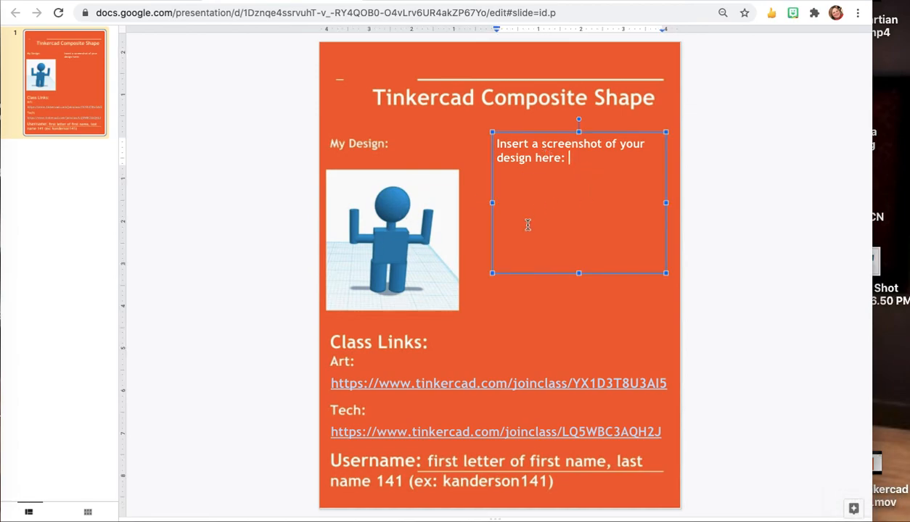
{"action": "left_click_drag", "start_coordinate": [876, 265], "coordinate": [568, 197]}
{"action": "left_click_drag", "start_coordinate": [434, 153], "coordinate": [541, 224]}
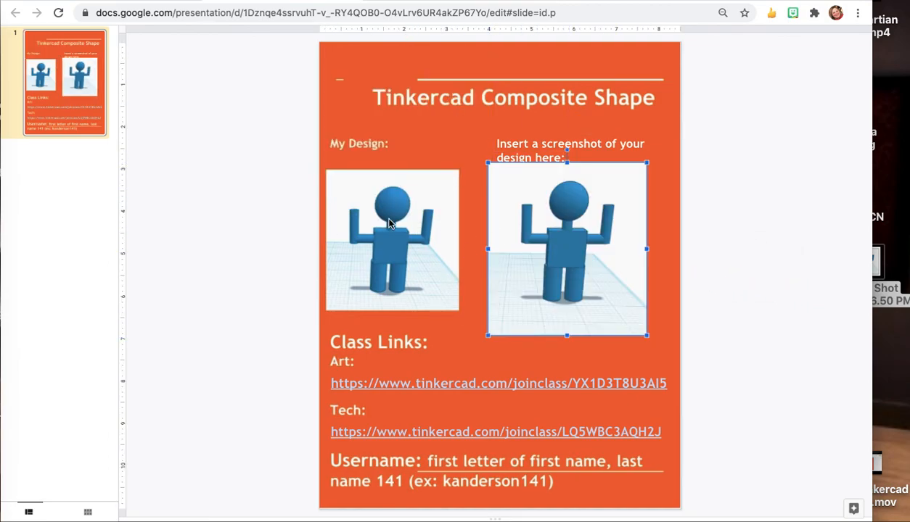